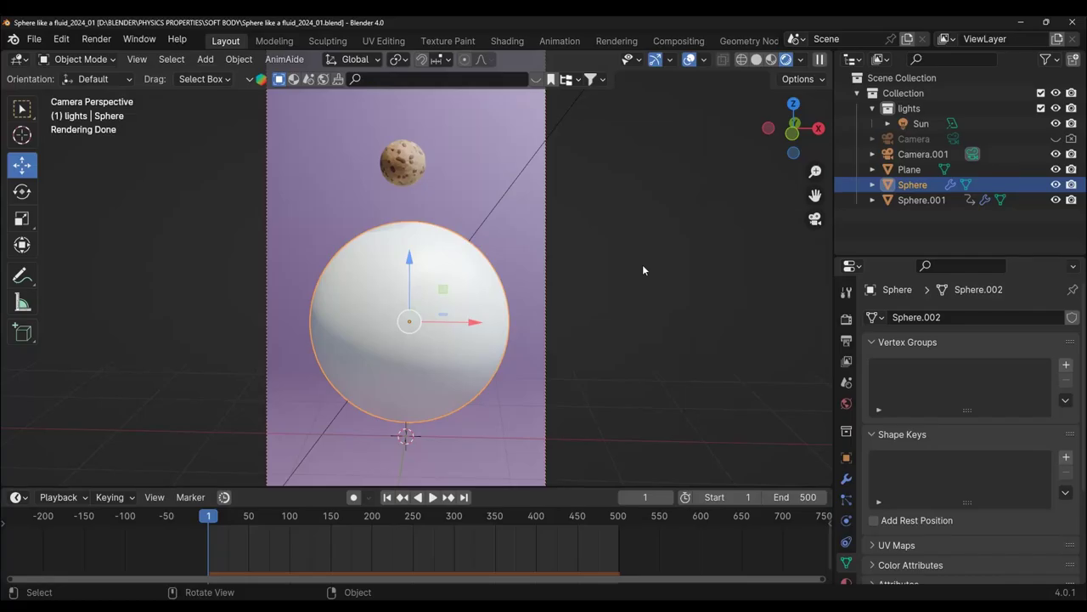
- Switch to Material Preview and play the soft-body simulation, stopping at frame 249
left_click(770, 60)
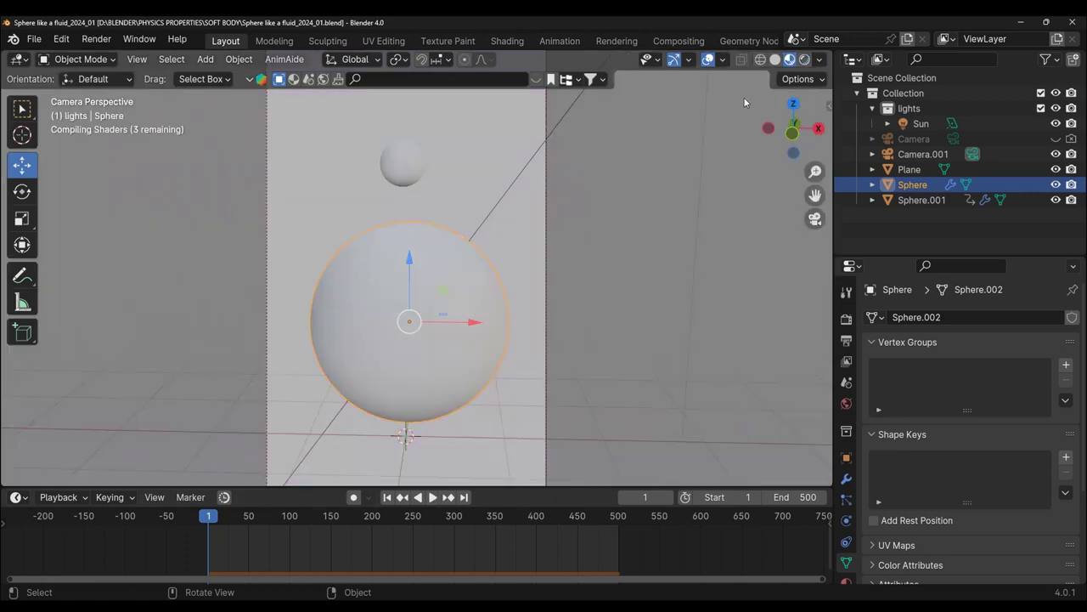
left_click(433, 498)
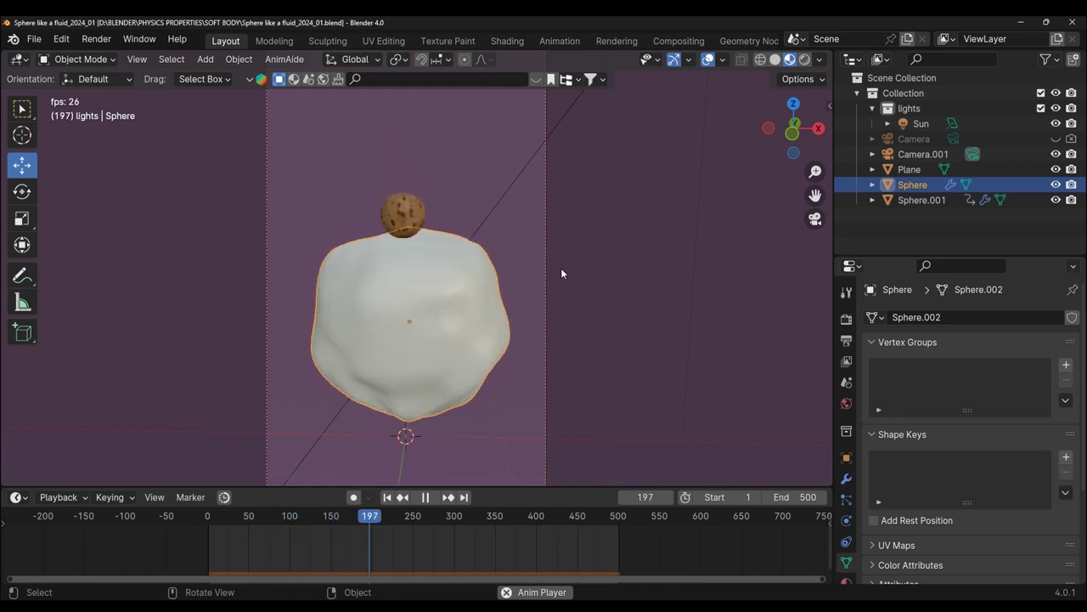
key("space")
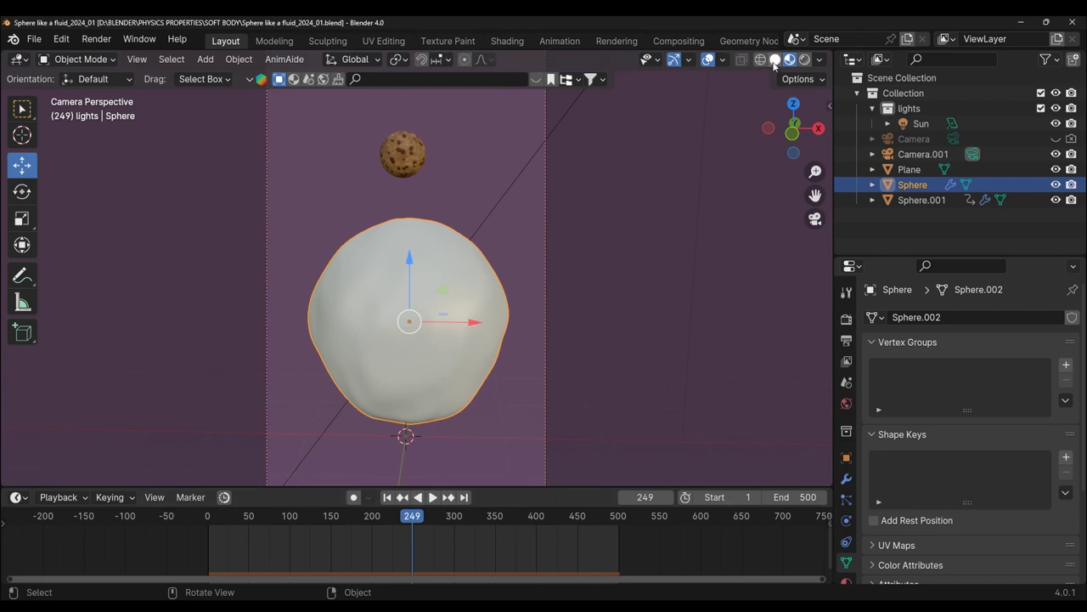
- Switch to Solid shading and toggle the sphere into Edit Mode and back to Object Mode
left_click(775, 59)
left_click(76, 60)
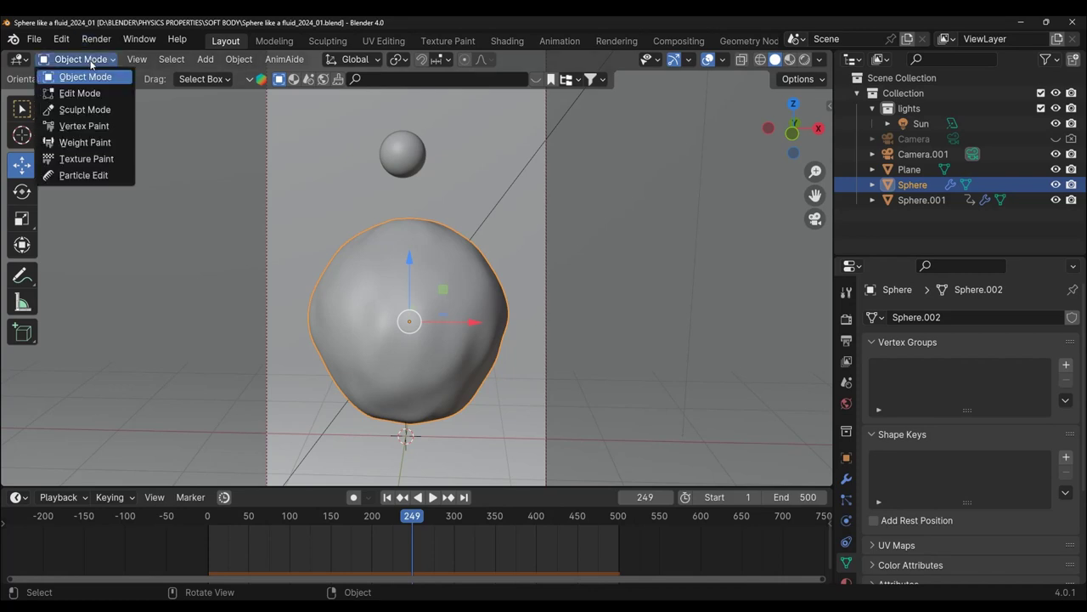
left_click(88, 95)
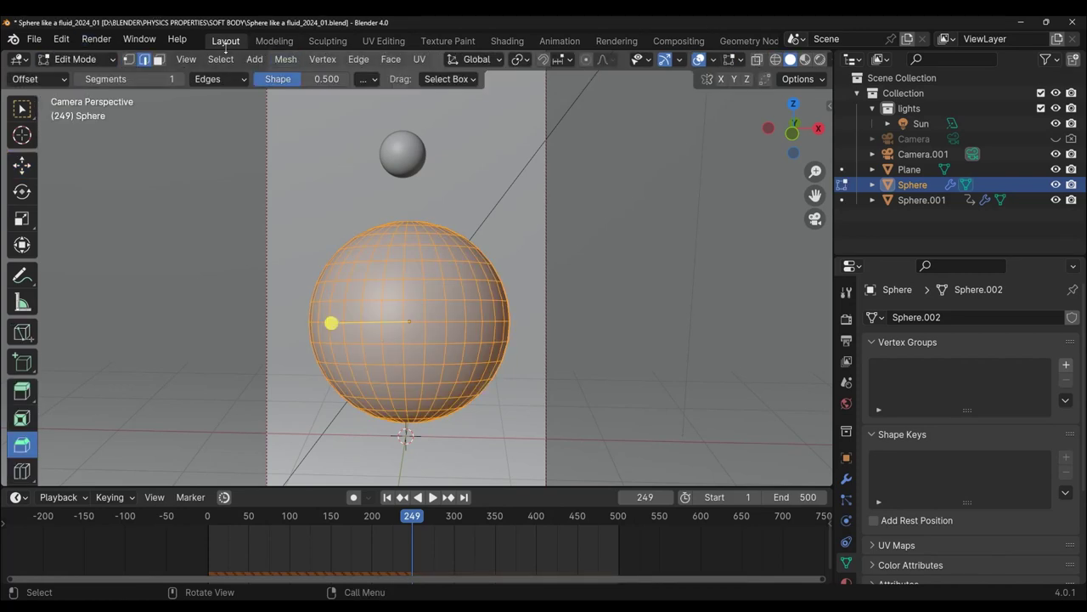
left_click(77, 59)
left_click(81, 79)
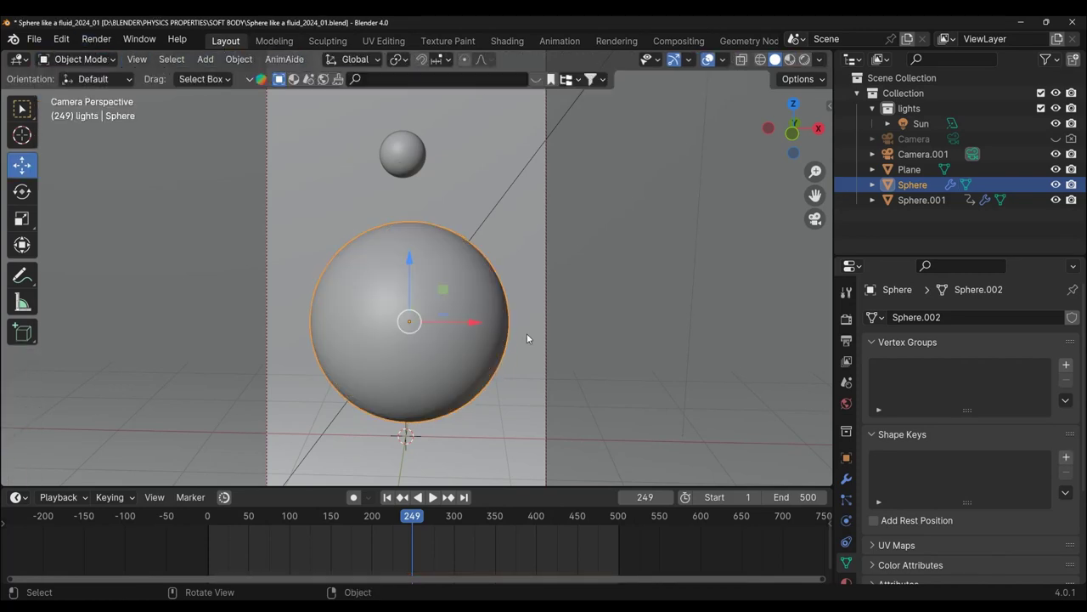
- Play to frame 303, circle the dent on the sphere with a freehand annotation, then erase it
left_click(429, 498)
left_click(427, 498)
left_click(22, 275)
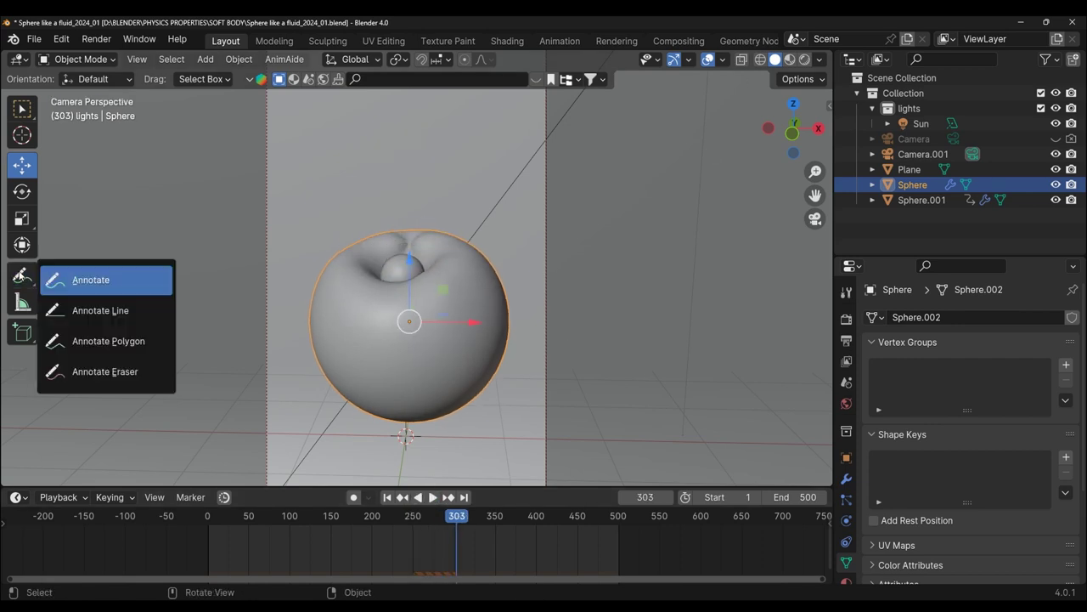
left_click(77, 292)
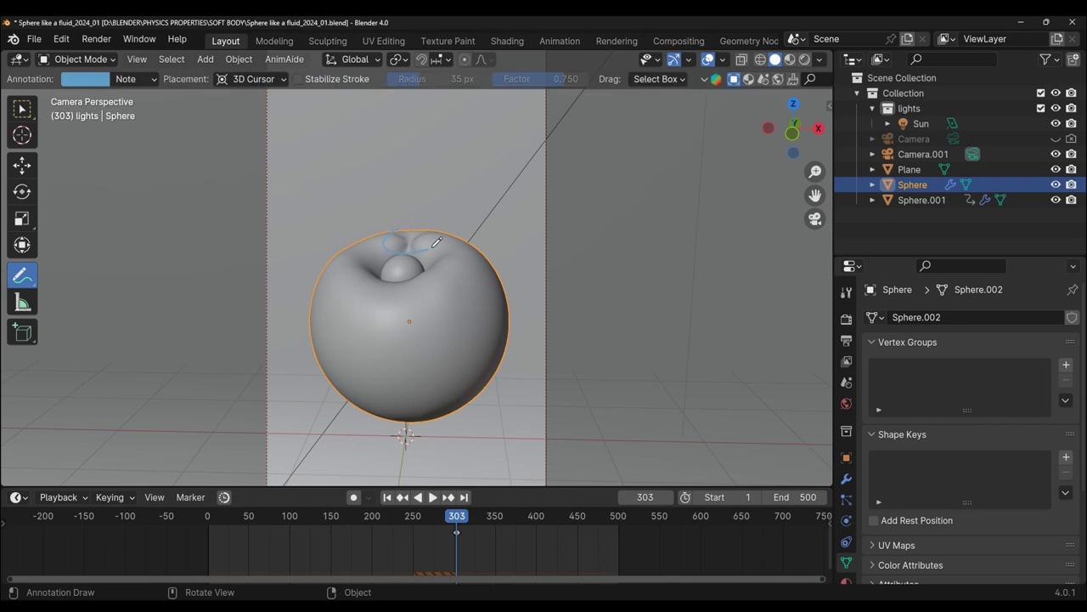
left_click_drag(438, 242, 382, 238)
left_click_drag(28, 283, 102, 376)
left_click(459, 214)
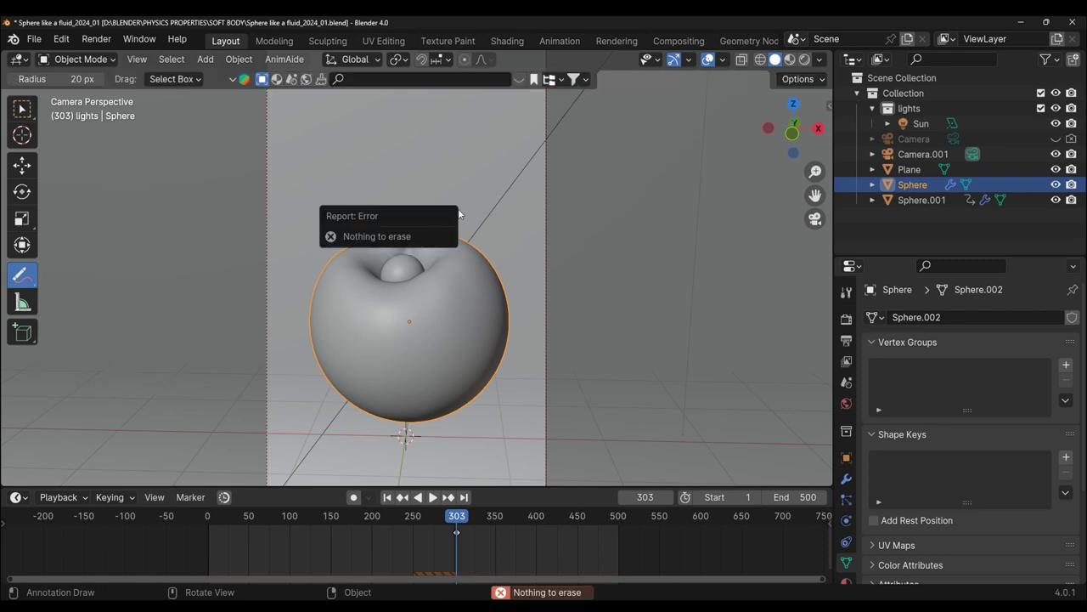
- Resume playback, rewind to frame 1, and show the large sphere's Soft Body physics settings
left_click(433, 497)
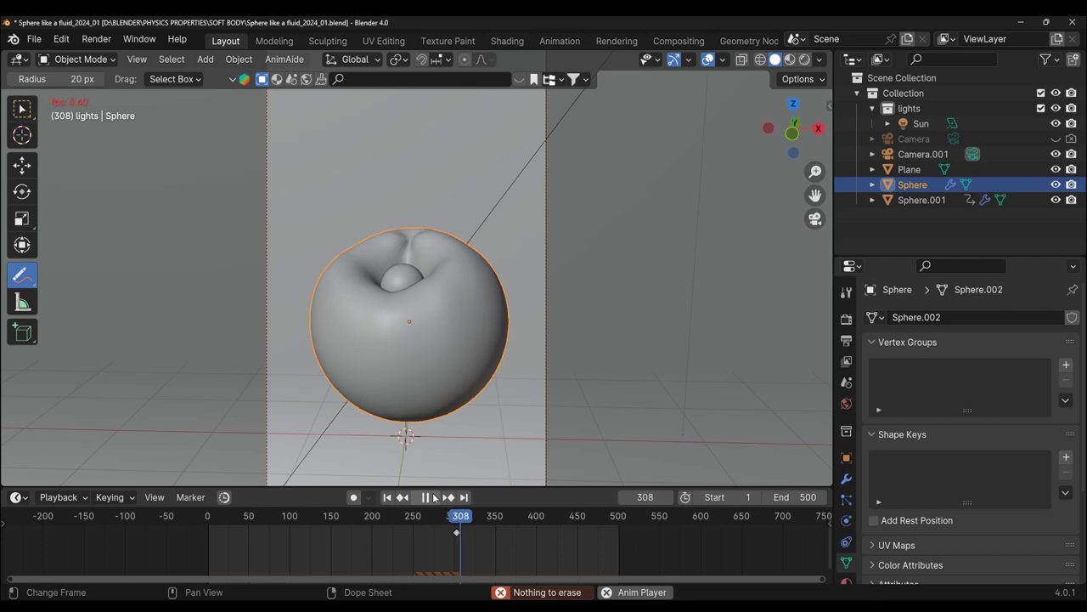
left_click(388, 498)
left_click(846, 520)
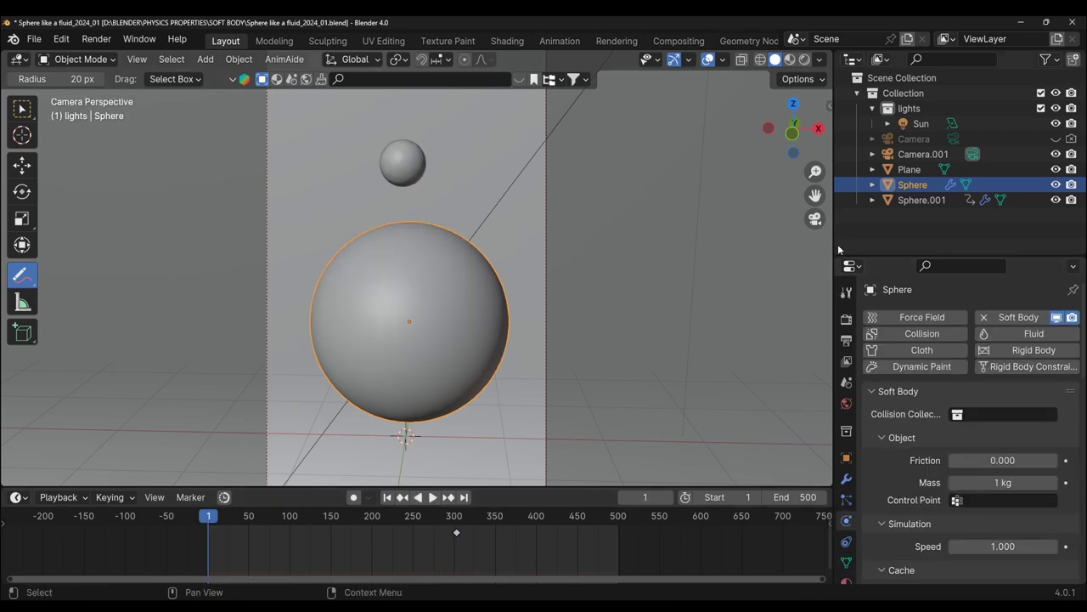
- Widen the properties panel, scroll through the Soft Body settings, and select the small ball Sphere.001
left_click_drag(835, 246, 768, 247)
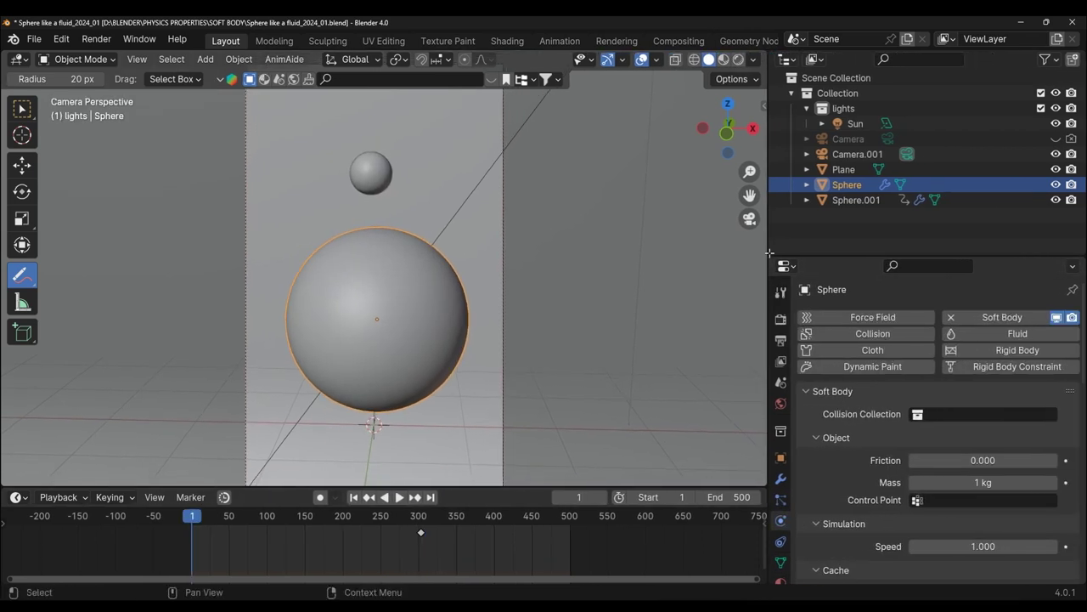
scroll(932, 450, "down", 5)
scroll(932, 459, "down", 2)
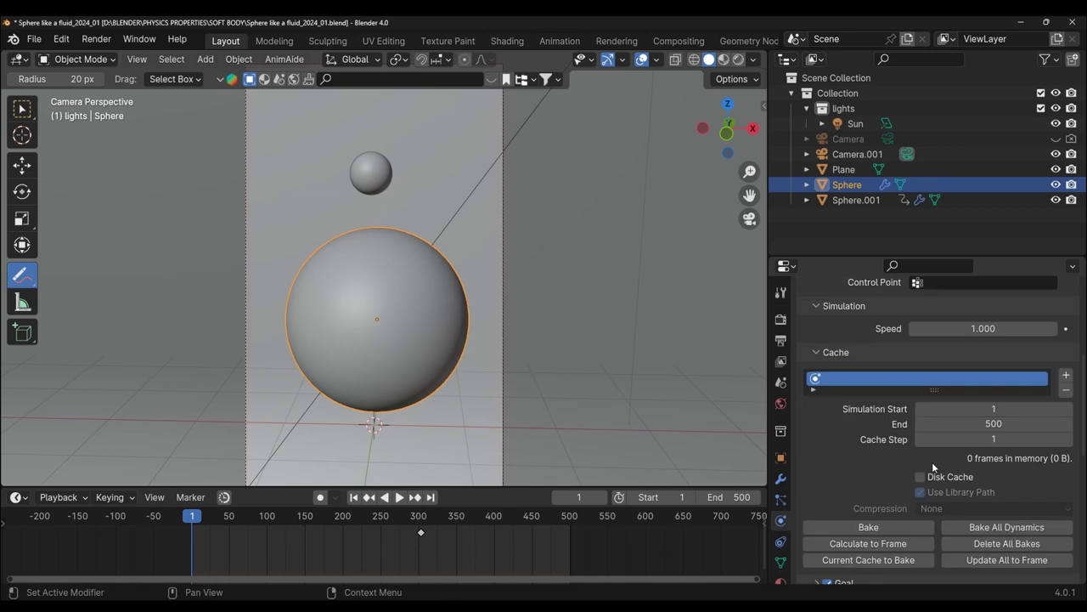
scroll(933, 466, "down", 4)
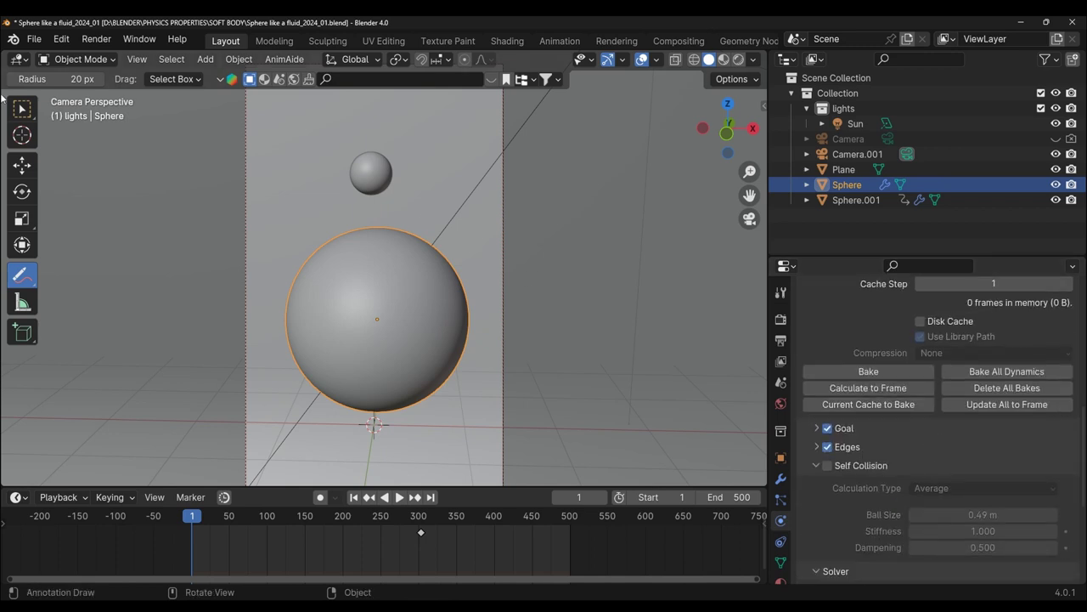
left_click(21, 170)
left_click(365, 170)
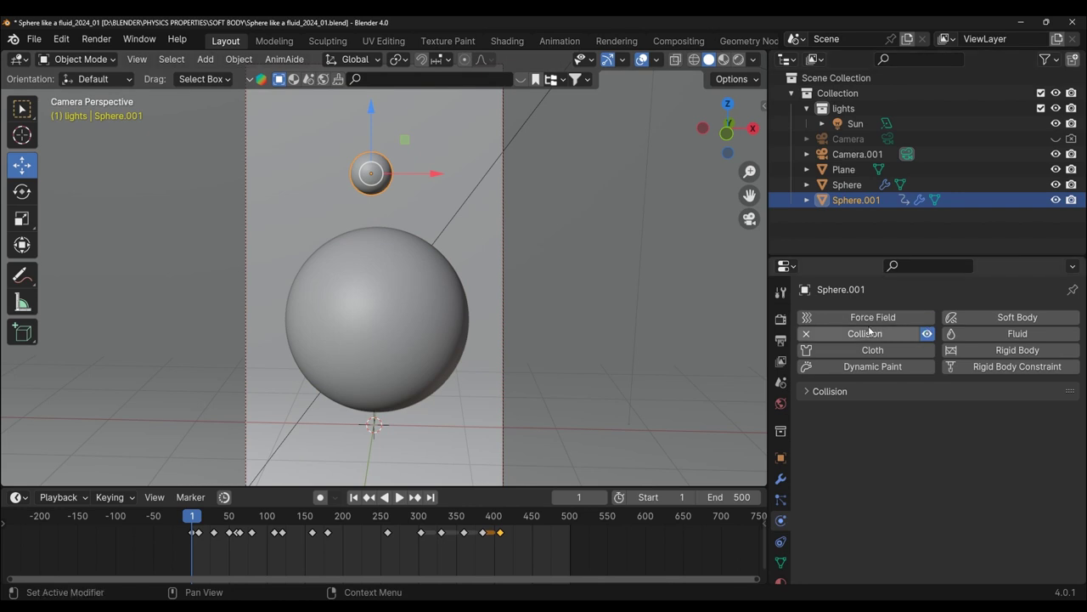
- Expand the ball's Collision settings, then play the collision, pausing at frame 122 and again at 150
left_click(808, 393)
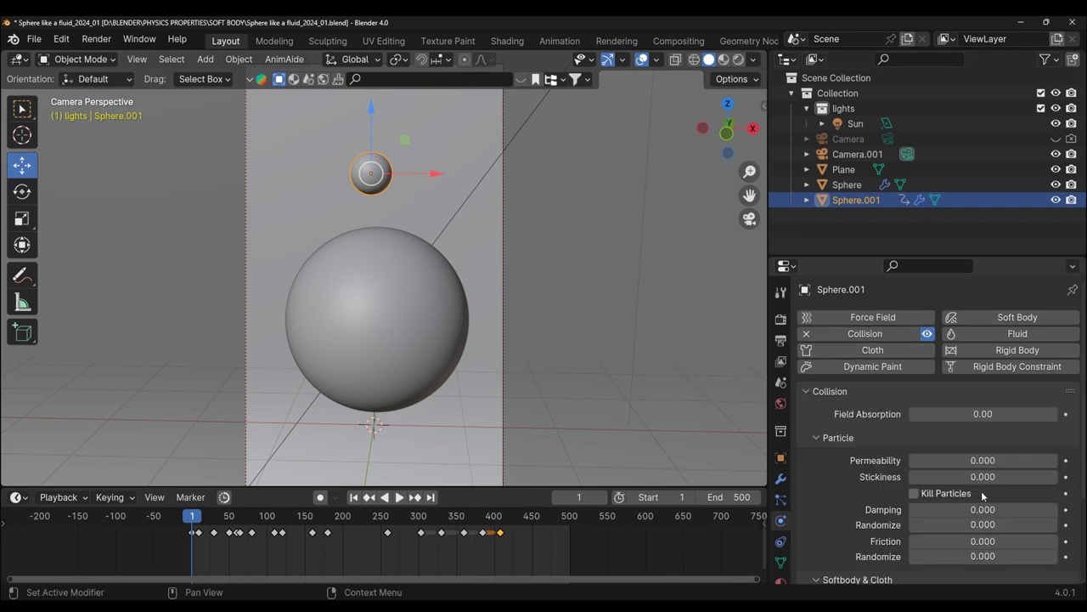
scroll(979, 489, "down", 3)
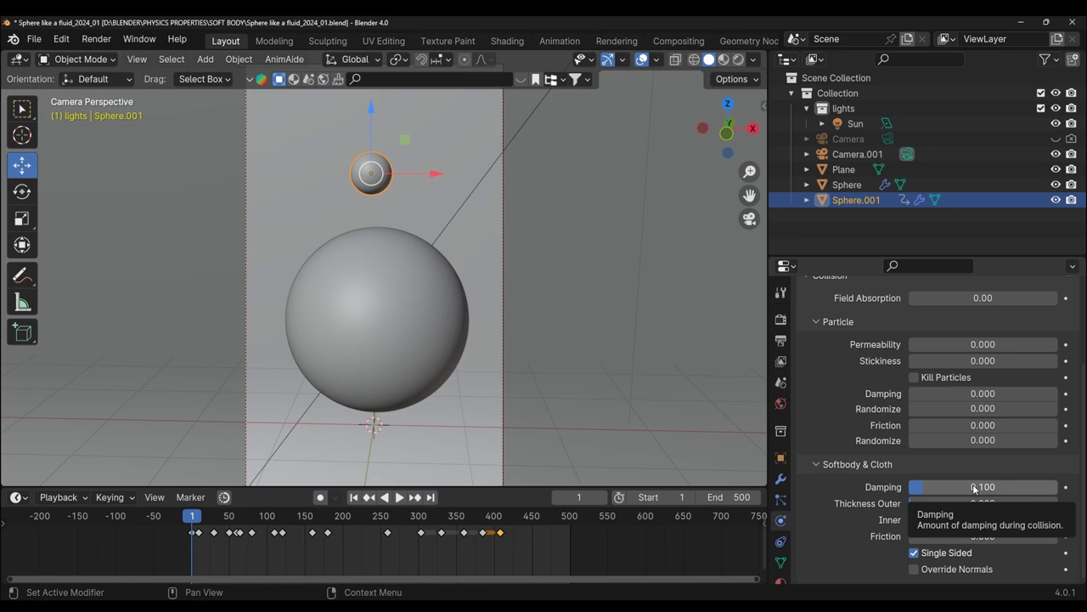
left_click(399, 498)
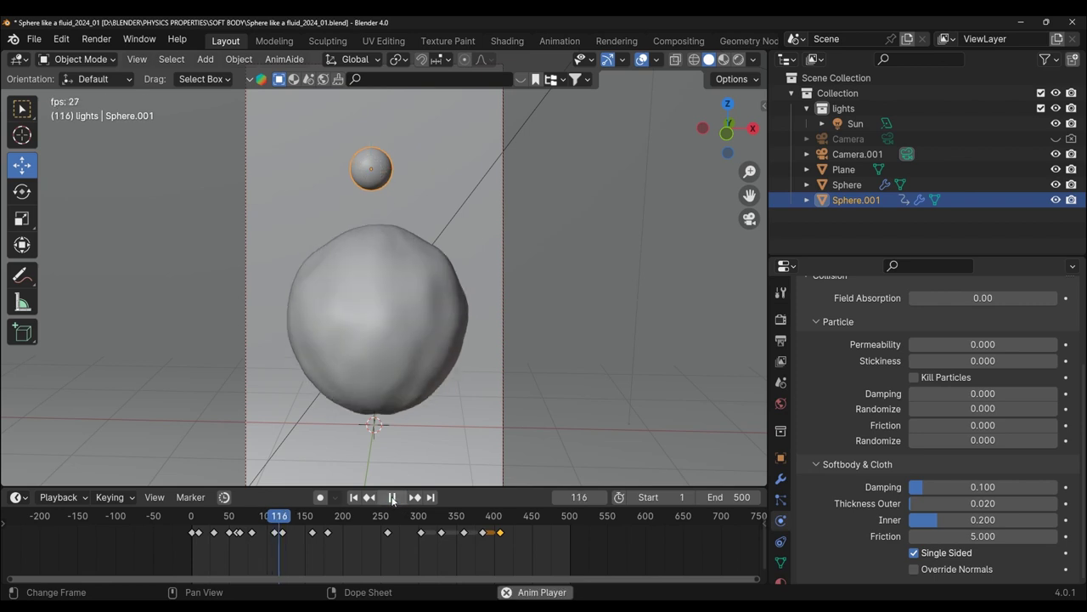
left_click(393, 498)
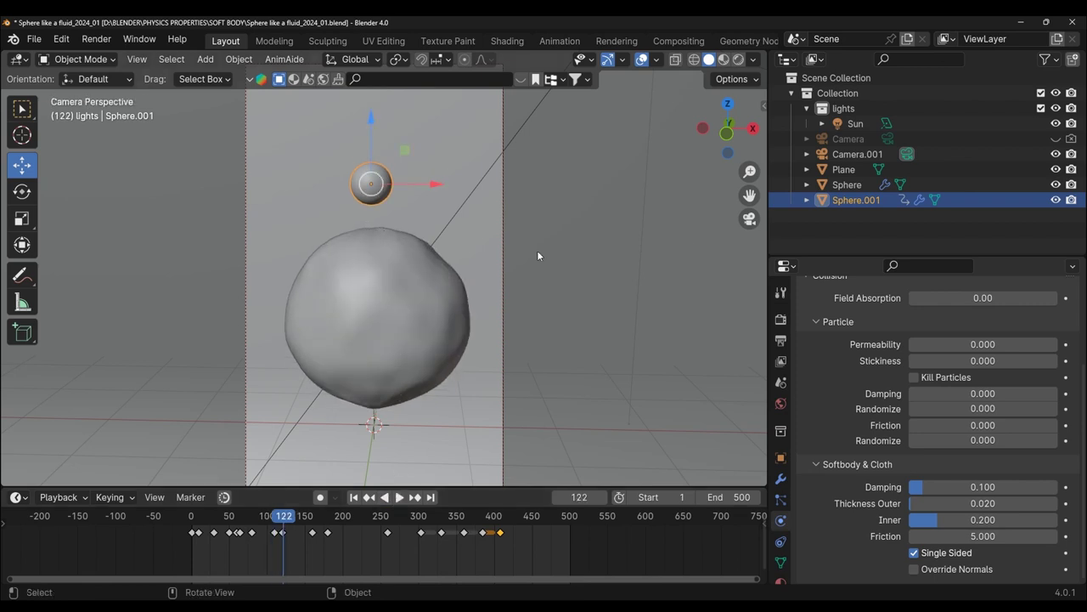
left_click(397, 498)
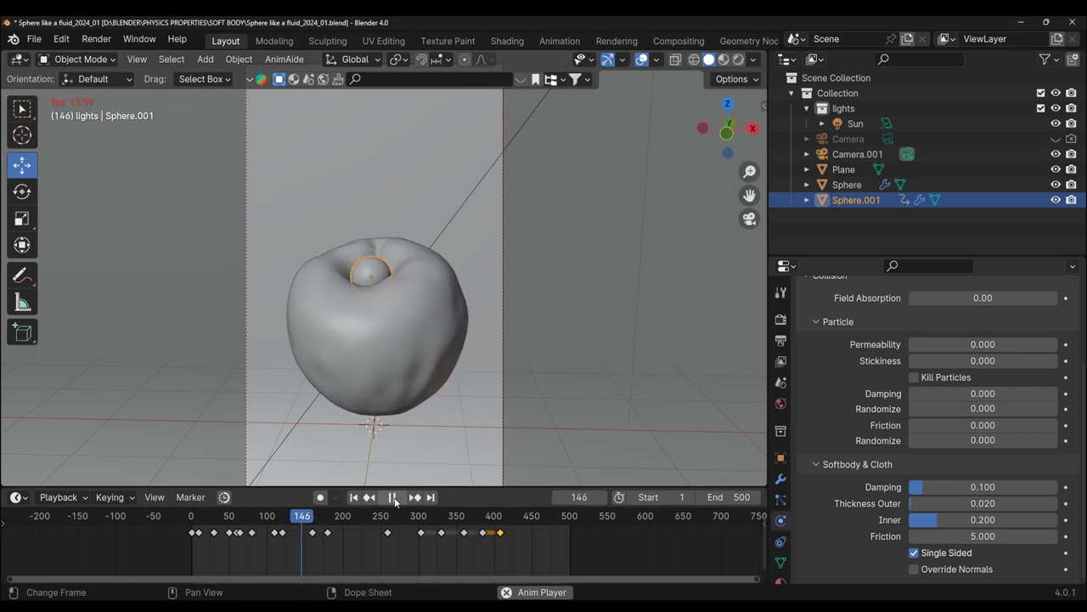
left_click(393, 498)
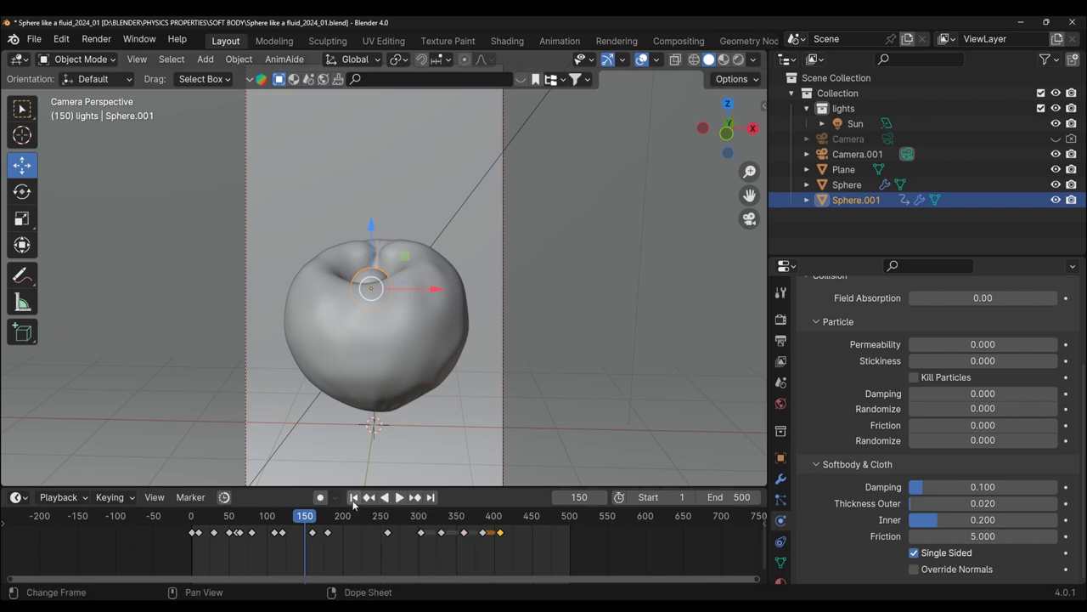
- Scrub and stop at frame 211, rewind to frame 1 in Rendered shading, and open the File menu
left_click(723, 60)
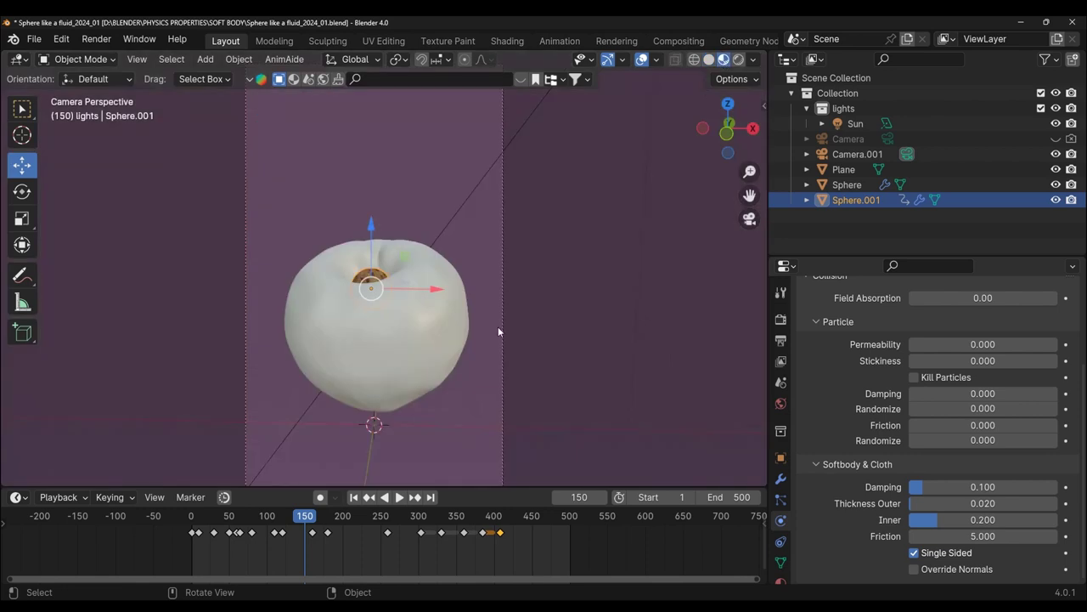
mouse_move(304, 516)
left_mouse_down()
mouse_move(280, 515)
mouse_move(317, 522)
left_mouse_up()
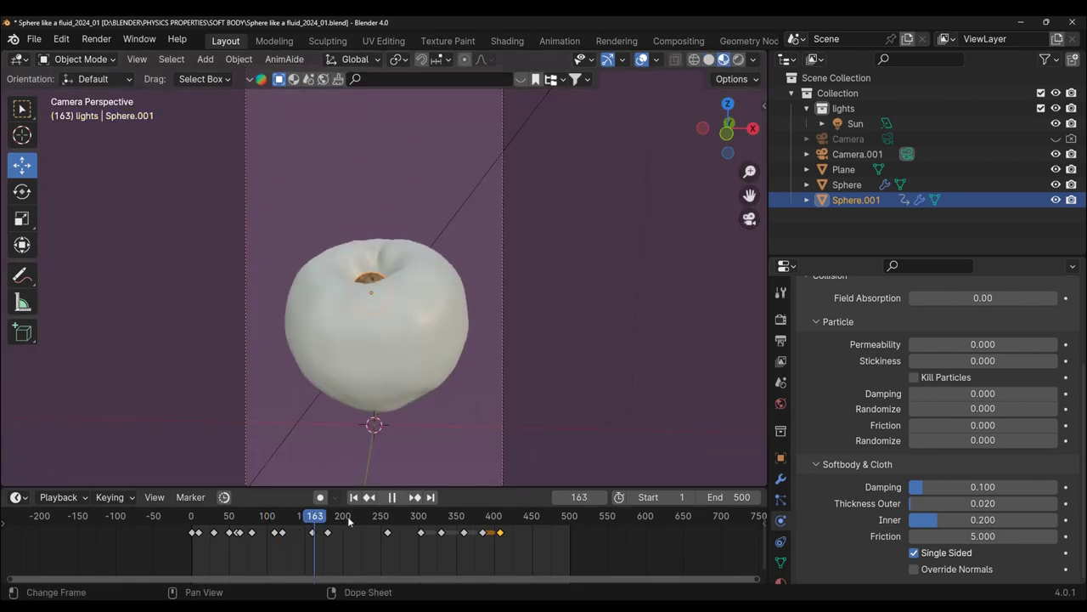
key("space")
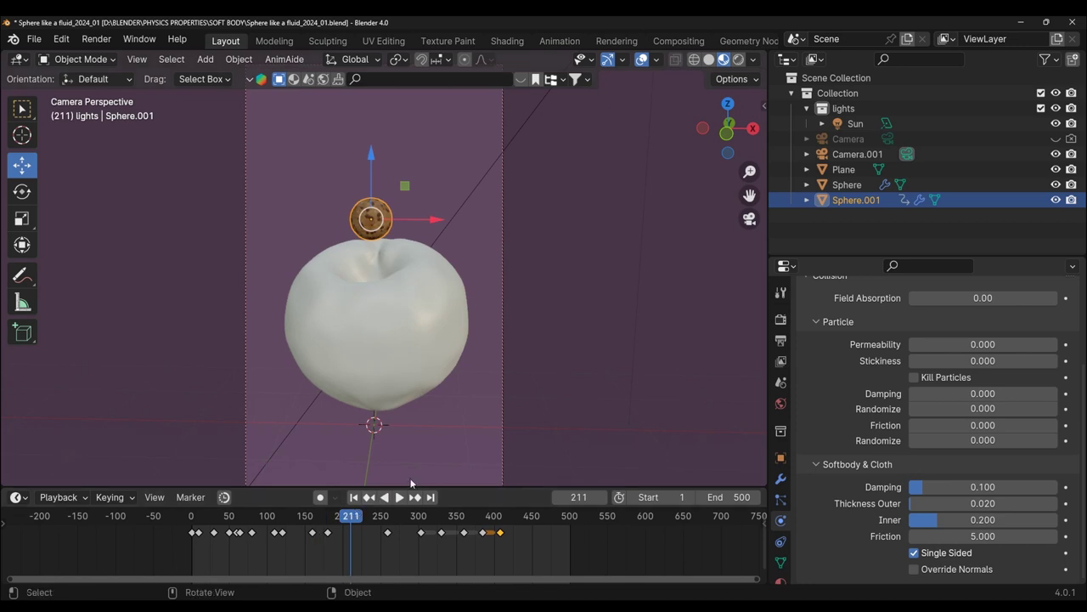
key("shift+Left")
key("z")
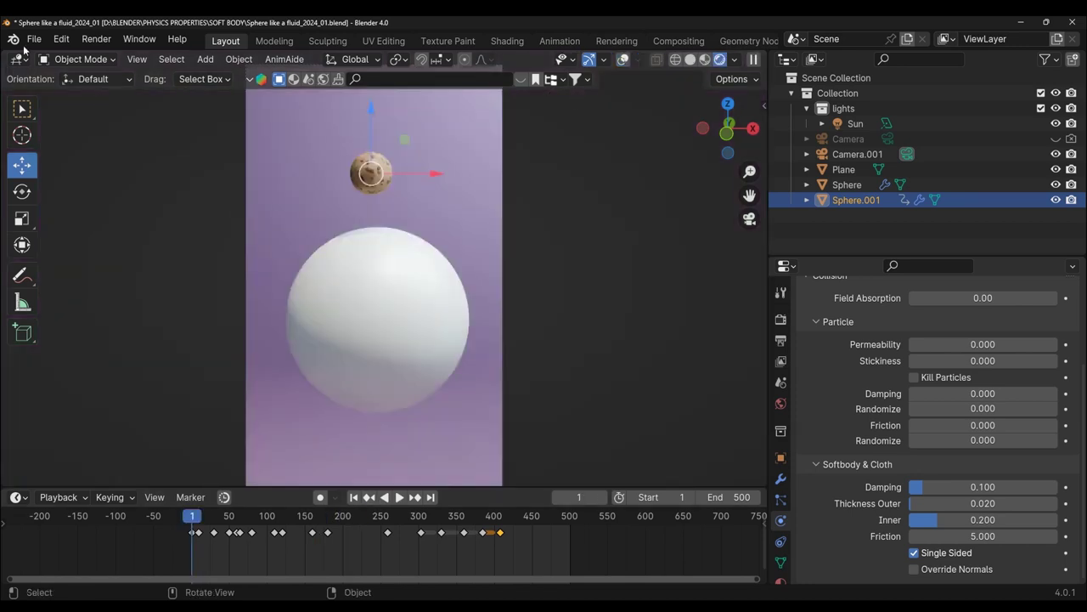
left_click(38, 40)
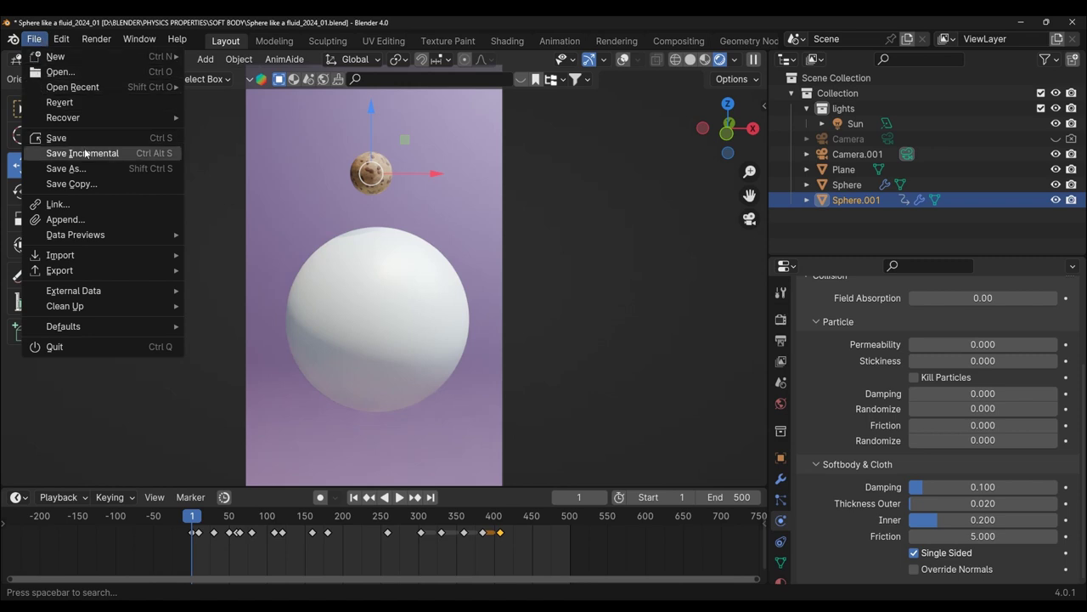
mouse_move(72, 87)
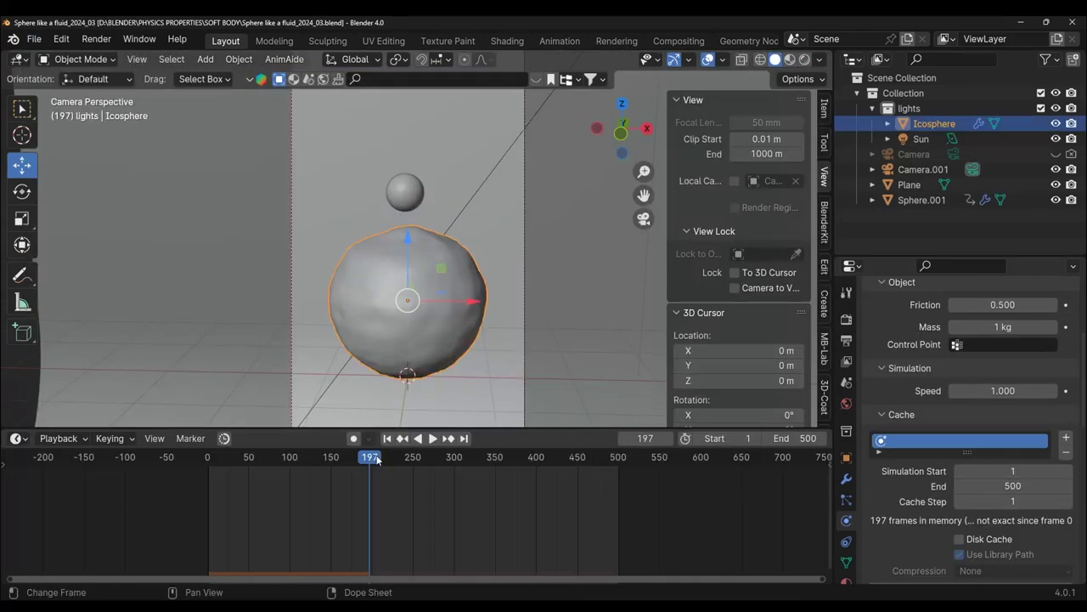
- Rewind the simulation to its start and show the Softbody modifier in the stack
left_click_drag(368, 463, 208, 478)
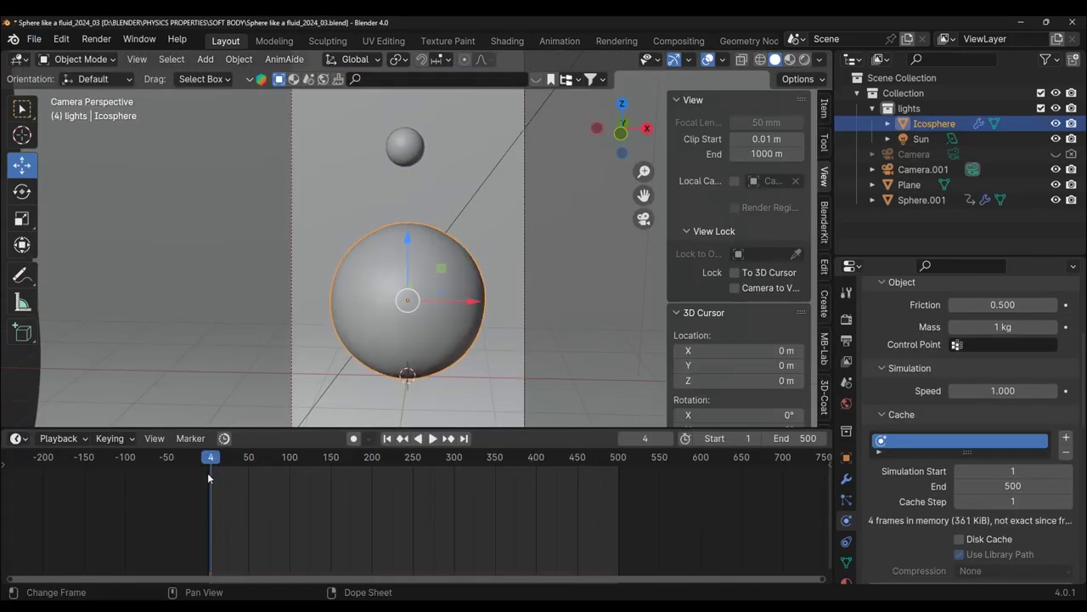
left_click(205, 461)
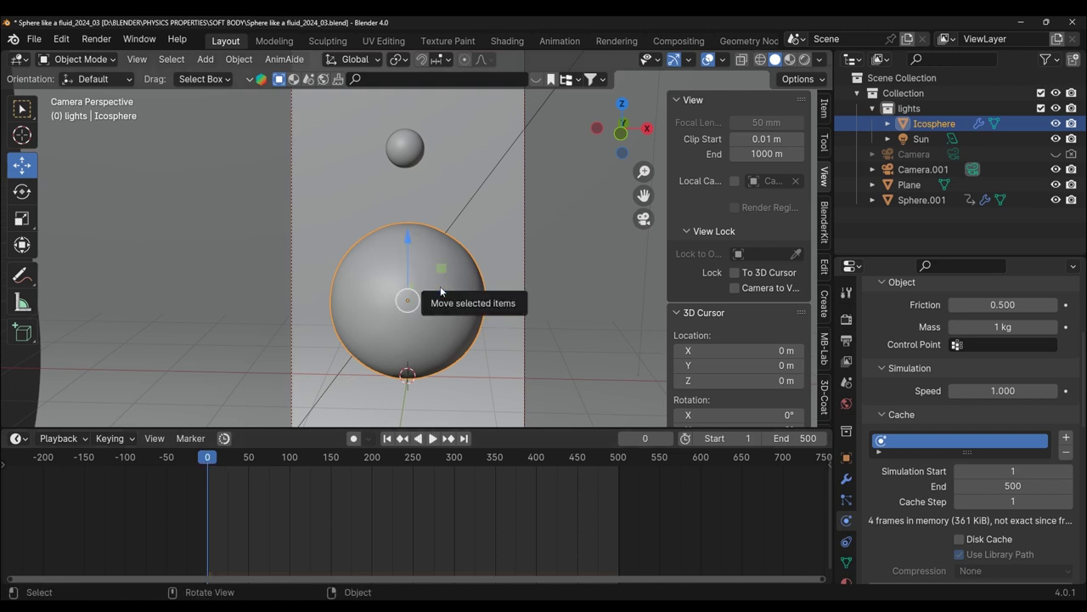
left_click_drag(881, 261, 881, 247)
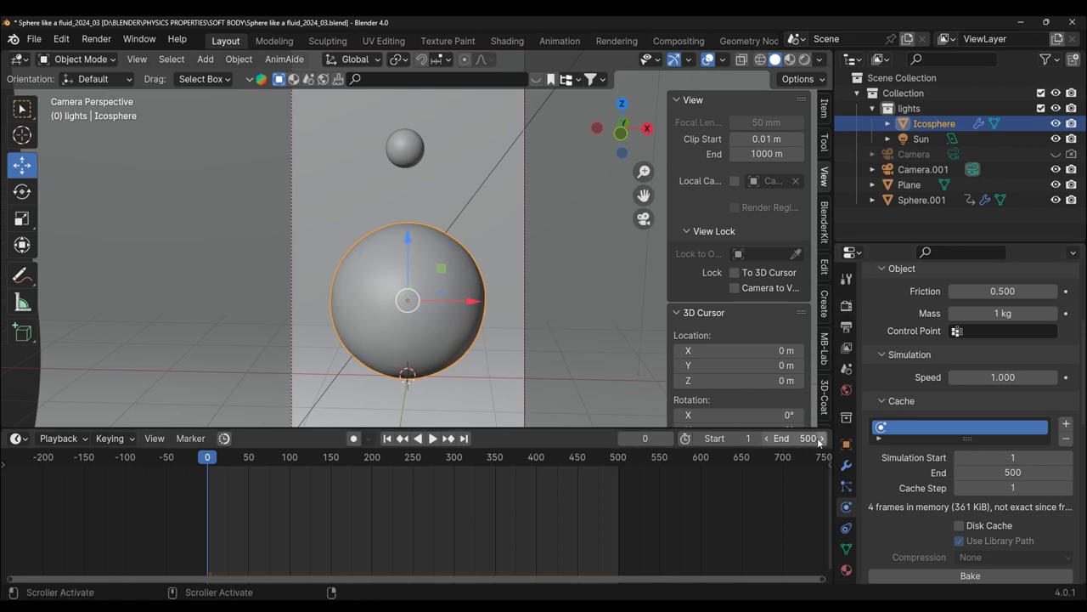
left_click(847, 465)
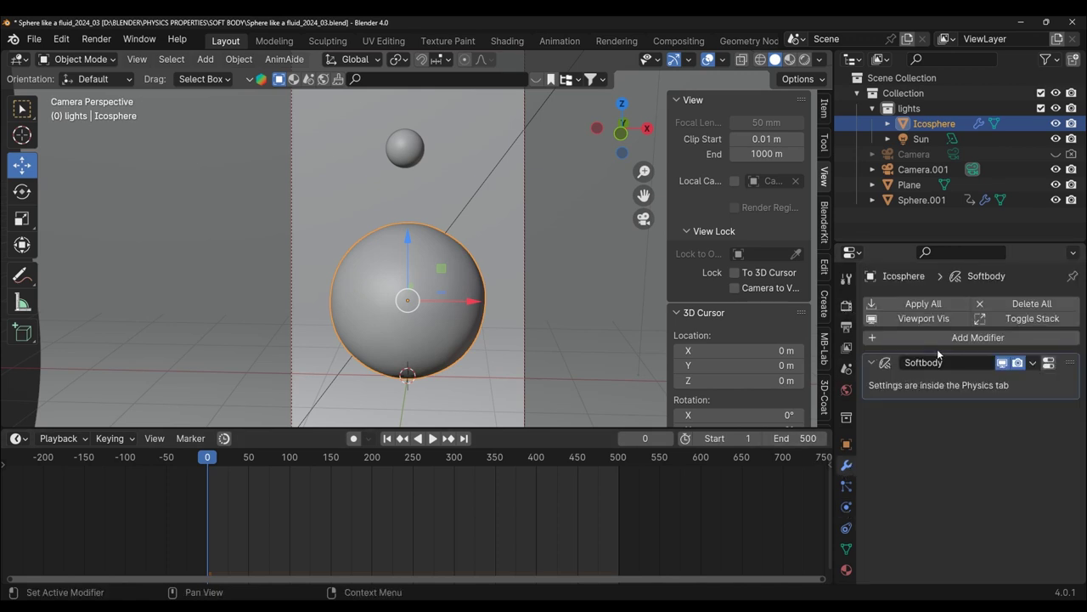
- Inspect the Icosphere mesh in Edit Mode, return to Object Mode, and play to frame 79
left_click(76, 58)
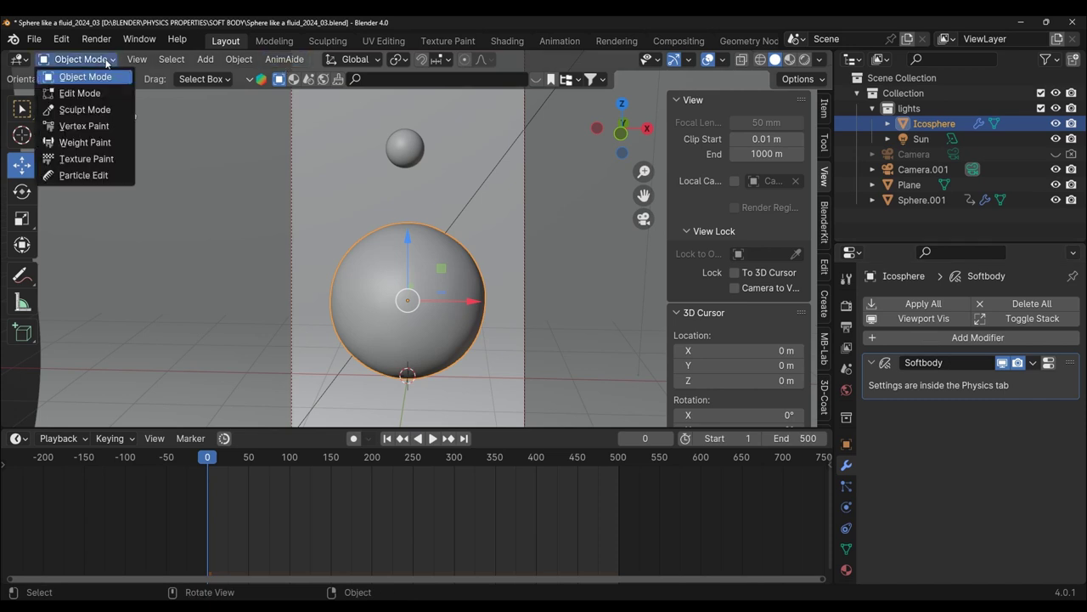
left_click(81, 96)
mouse_move(444, 306)
middle_mouse_down()
mouse_move(465, 256)
mouse_move(485, 284)
middle_mouse_up()
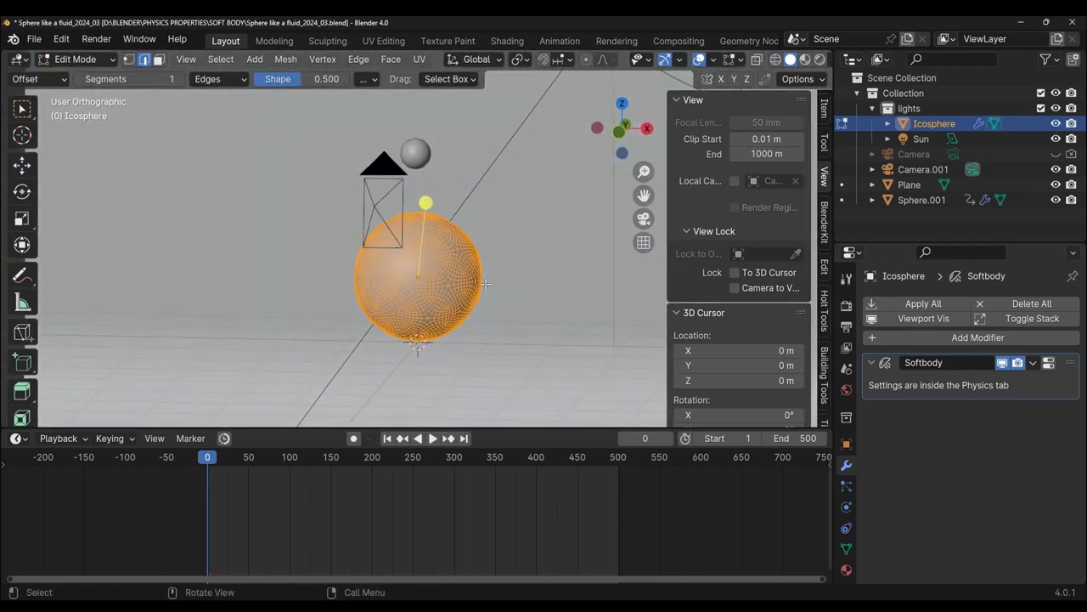
key("KP_0")
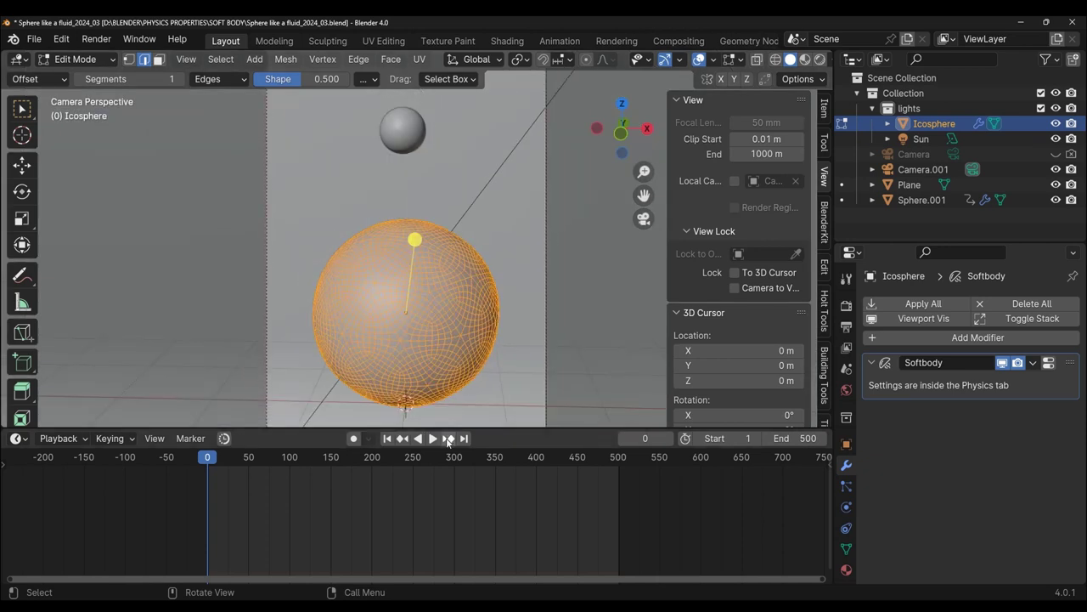
key("Tab")
left_click(433, 438)
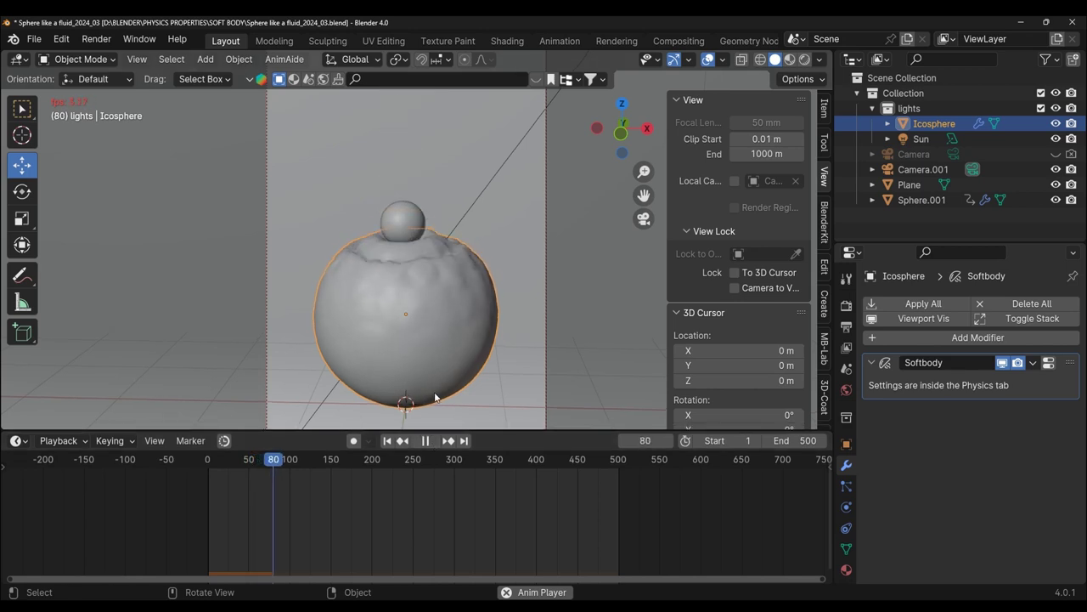
key("space")
key("Left")
- Apply Object > Shade Smooth to the deformed Icosphere
scroll(368, 371, "up", 3)
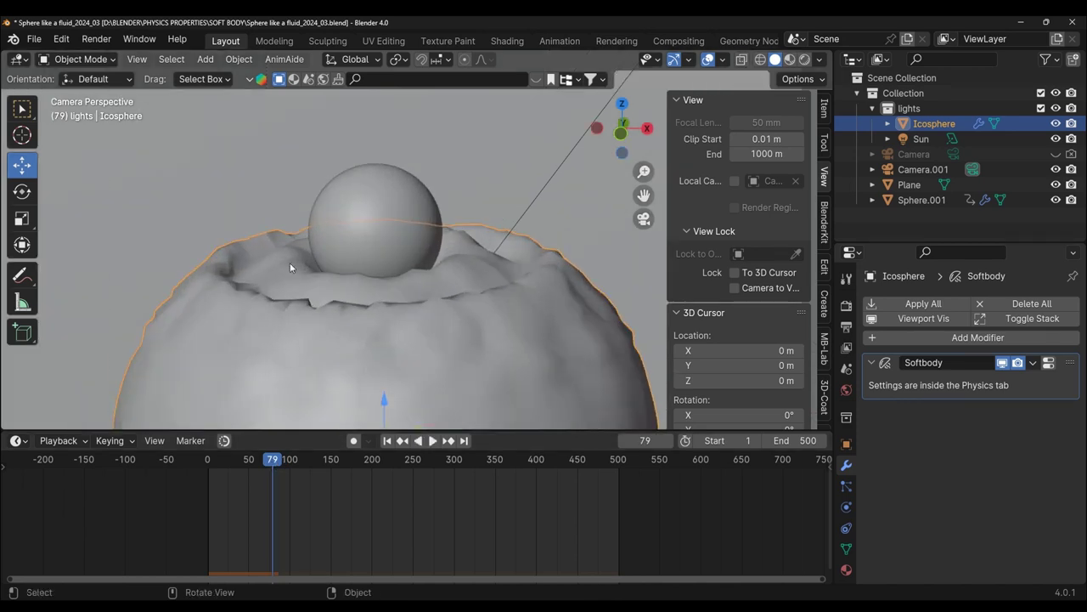
left_click(239, 59)
left_click(304, 394)
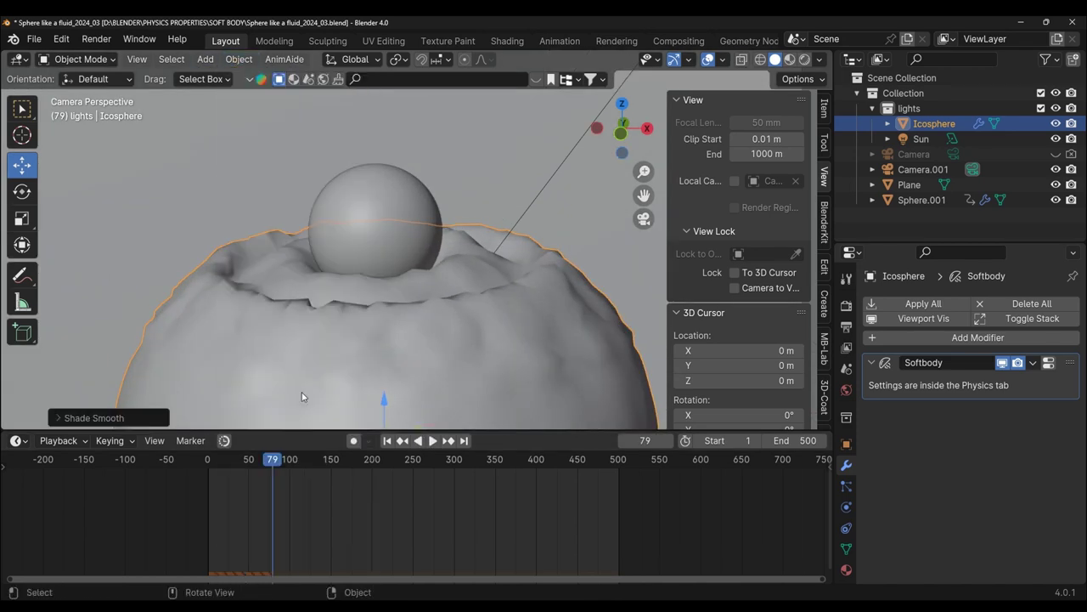
middle_click_drag(363, 294, 321, 239, "shift")
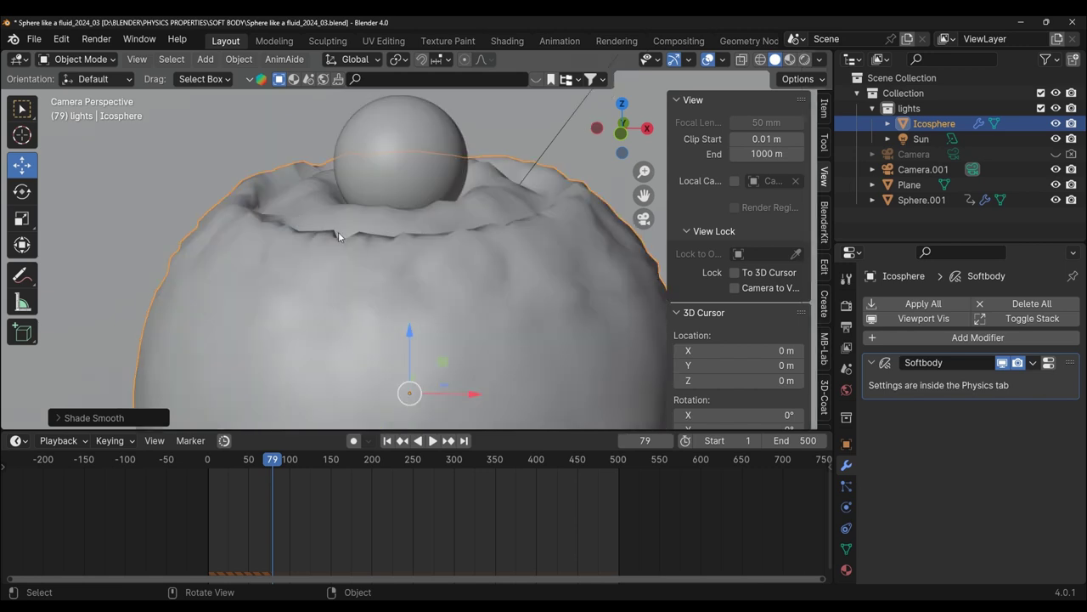
scroll(440, 348, "down", 1)
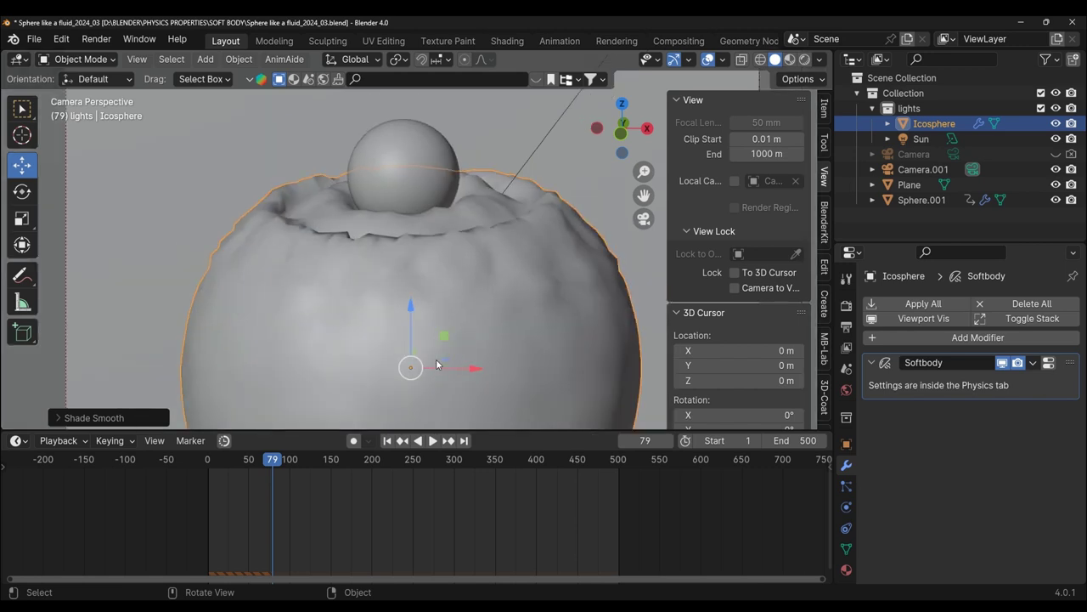
- Replay the simulation through the camera in Rendered shading, pausing at frame 123 and stopping at 158
left_click(432, 440)
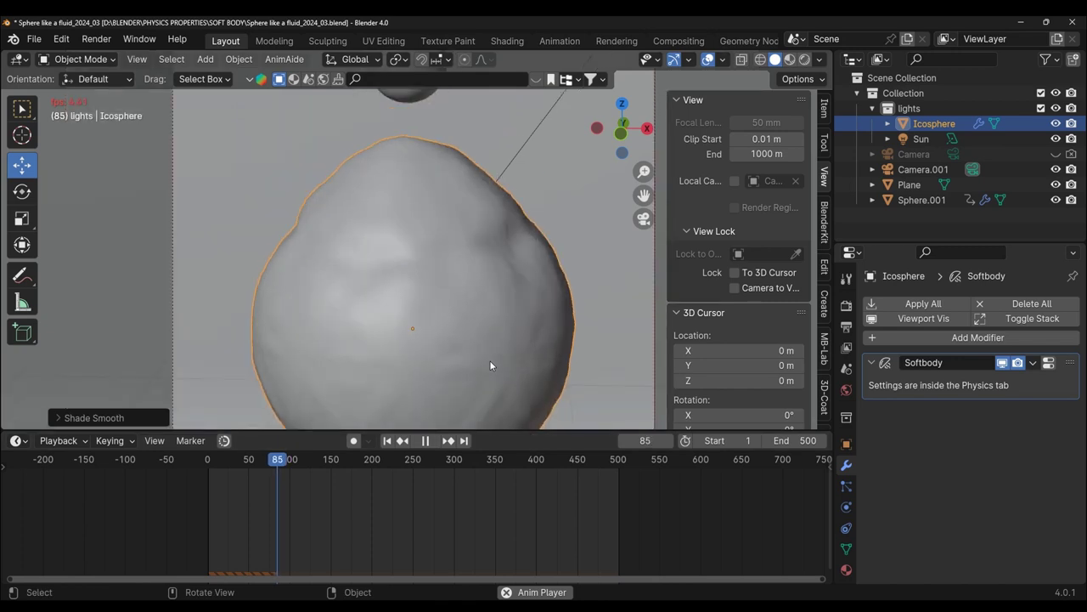
key("space")
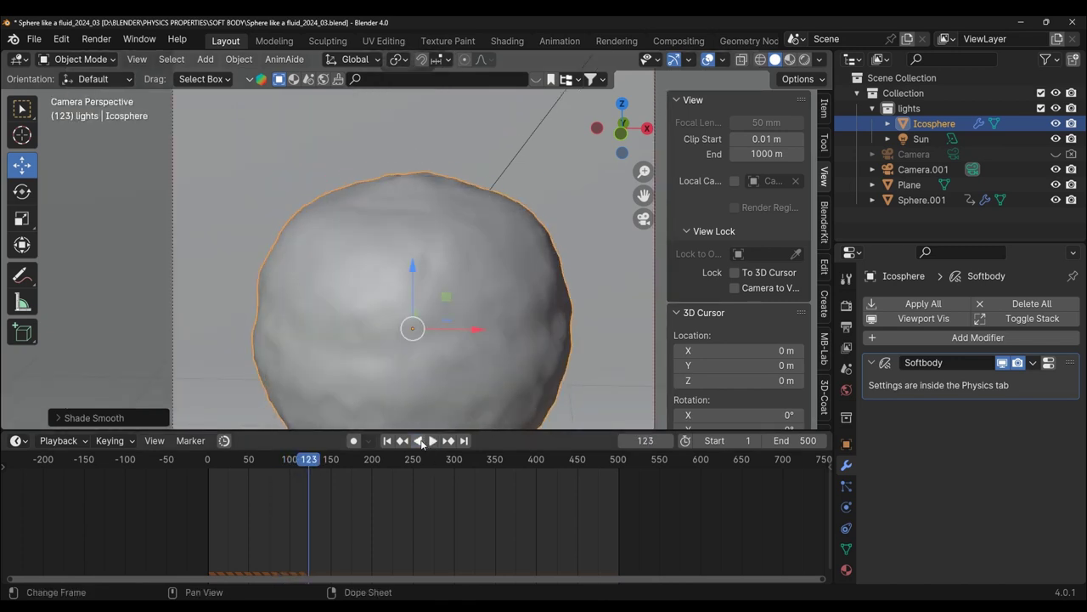
left_click_drag(635, 197, 521, 256)
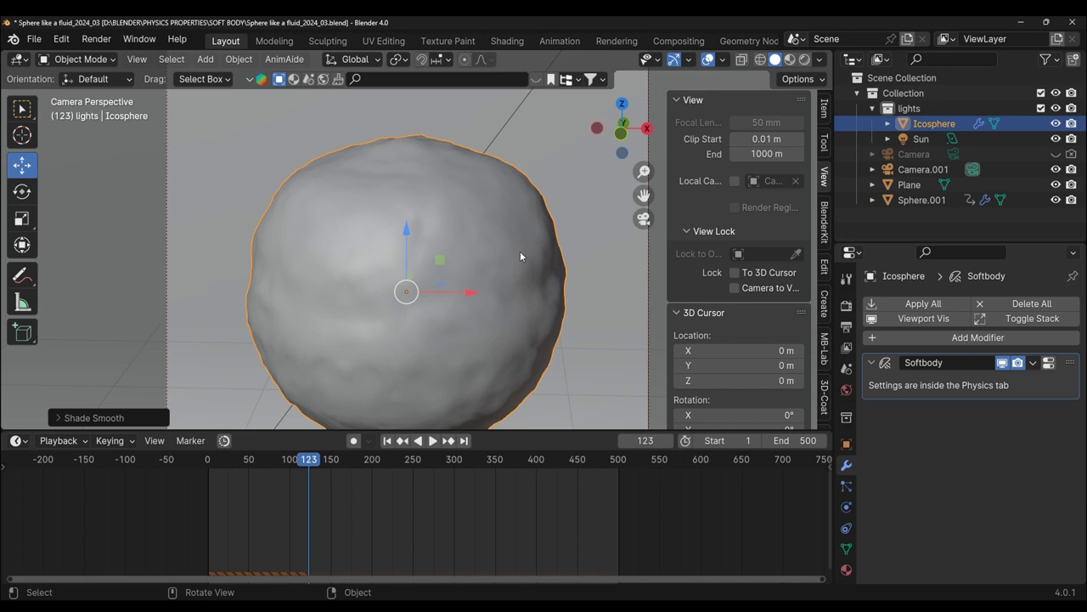
left_click(432, 440)
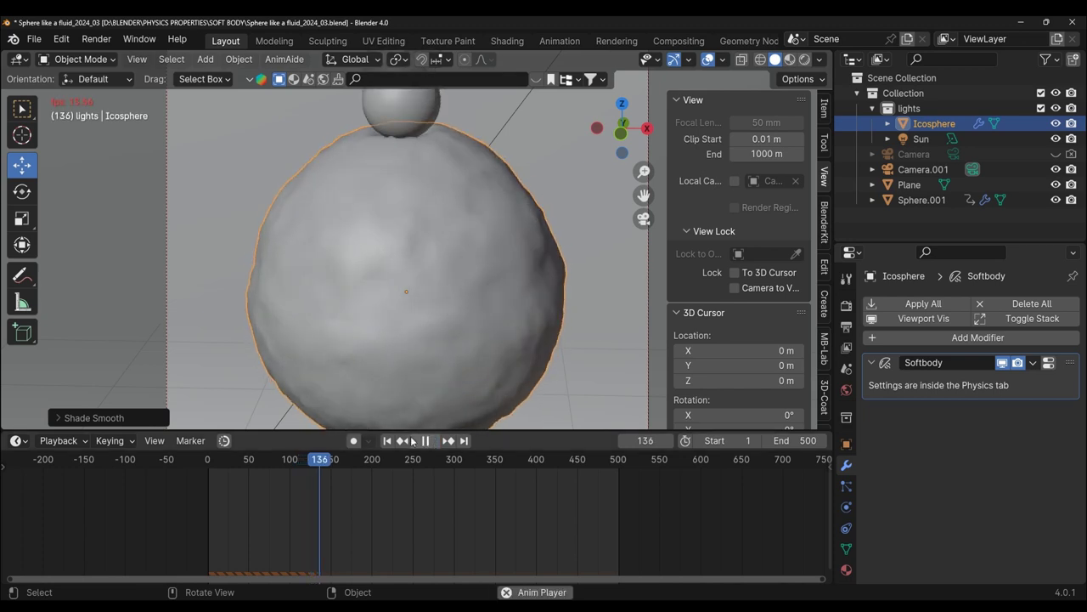
key("KP_0")
key("z")
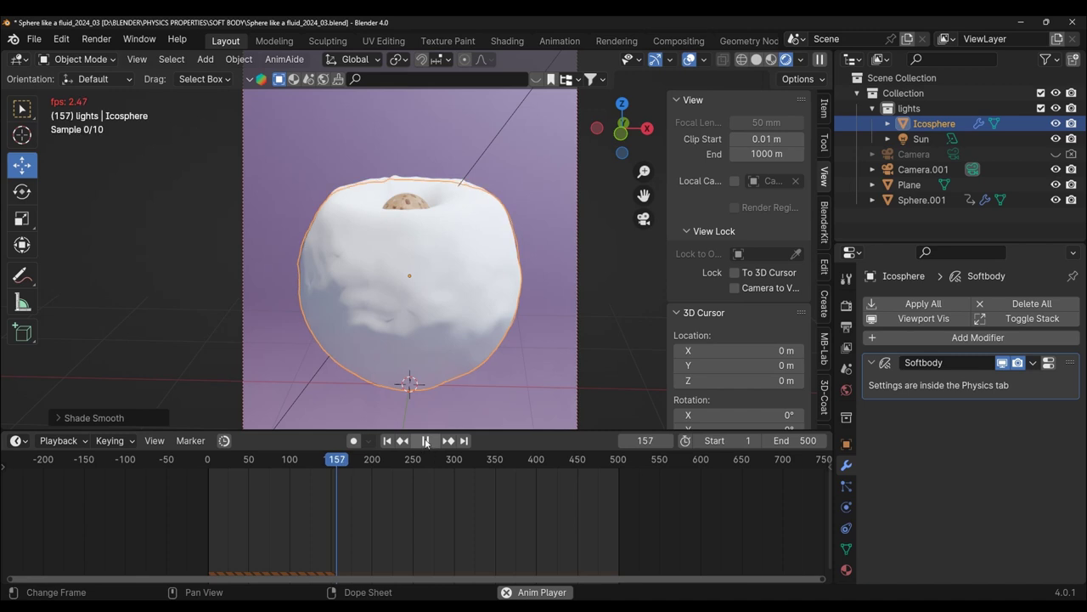
left_click(425, 440)
- Switch back to Material Preview shading and return to frame 1
key("z")
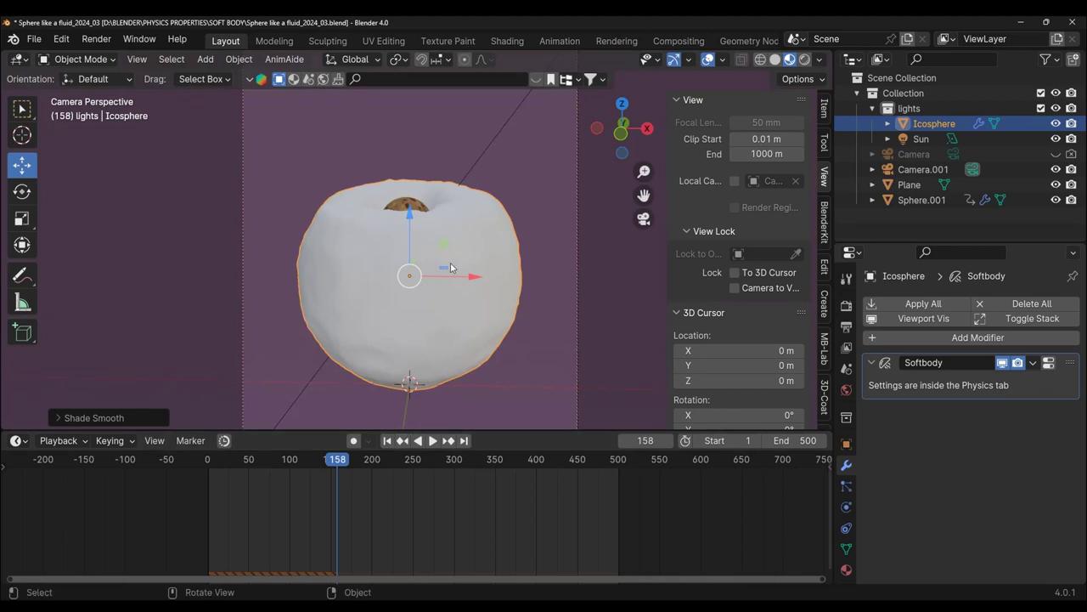
key("shift+Left")
scroll(429, 281, "down", 2)
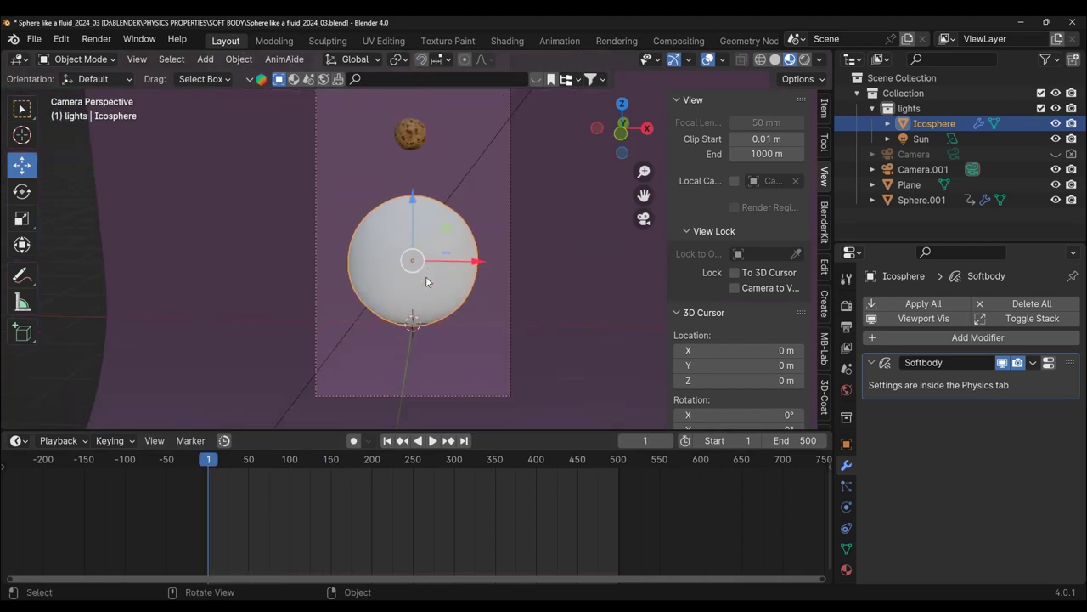
scroll(425, 277, "up", 2)
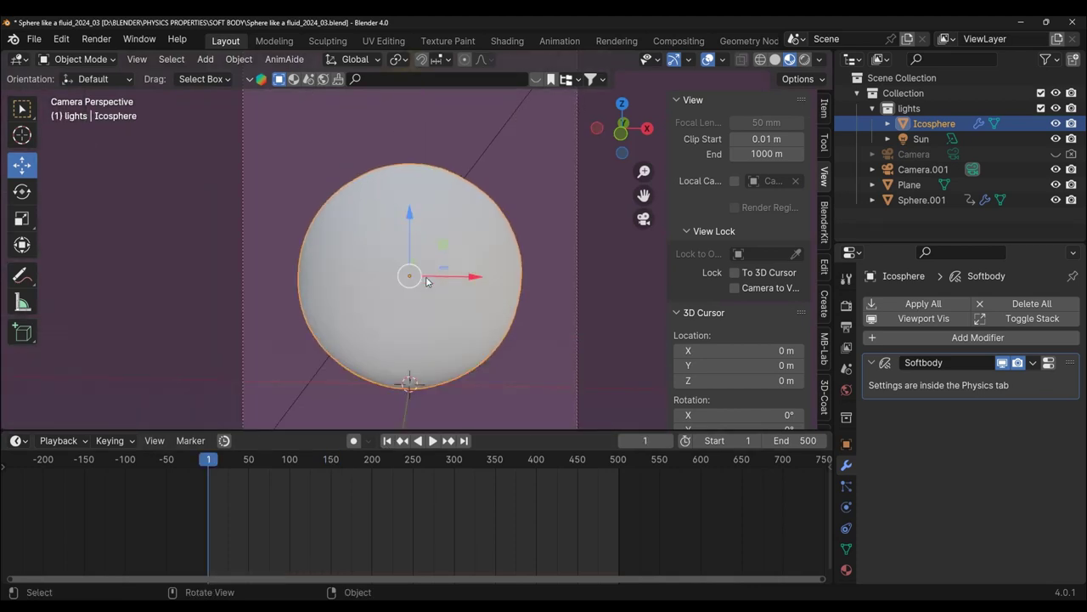
- Replace the Icosphere with a metaball sphere at 0.05 m viewport resolution
key("Delete")
left_click(228, 59)
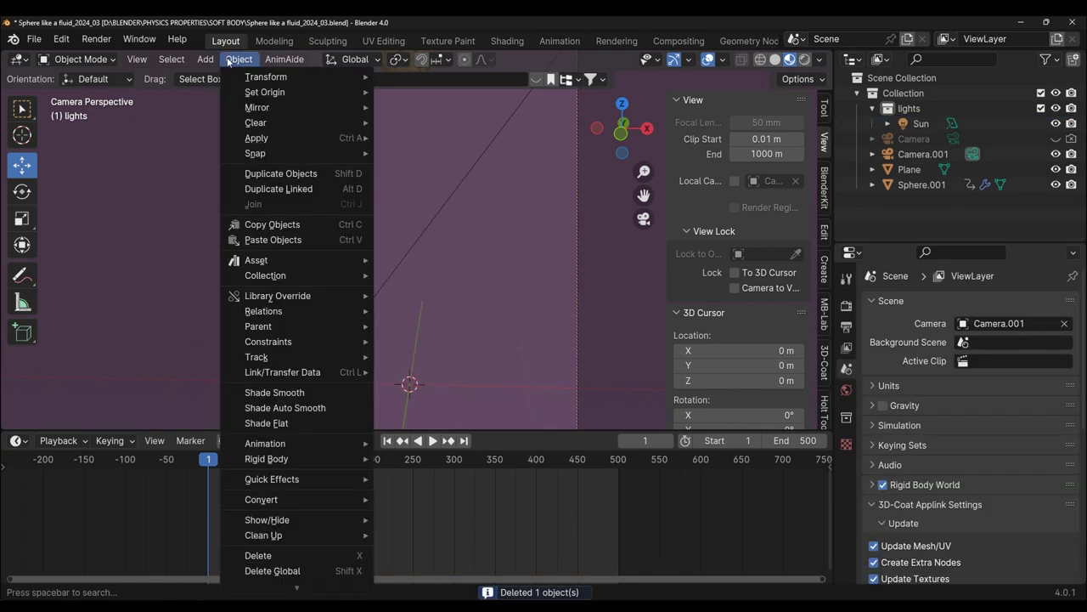
left_click(358, 123)
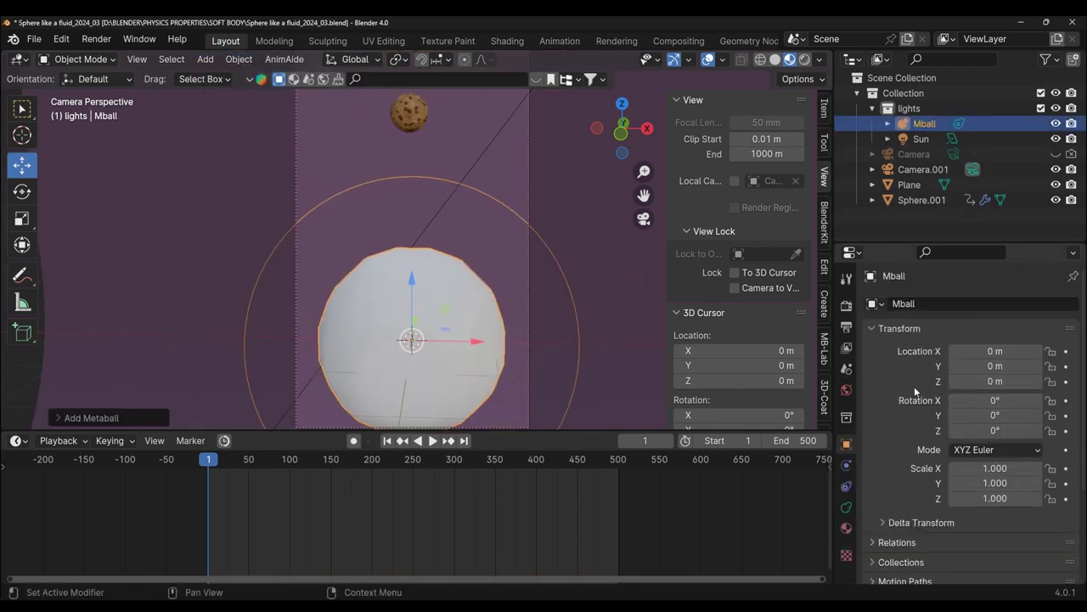
left_click(846, 507)
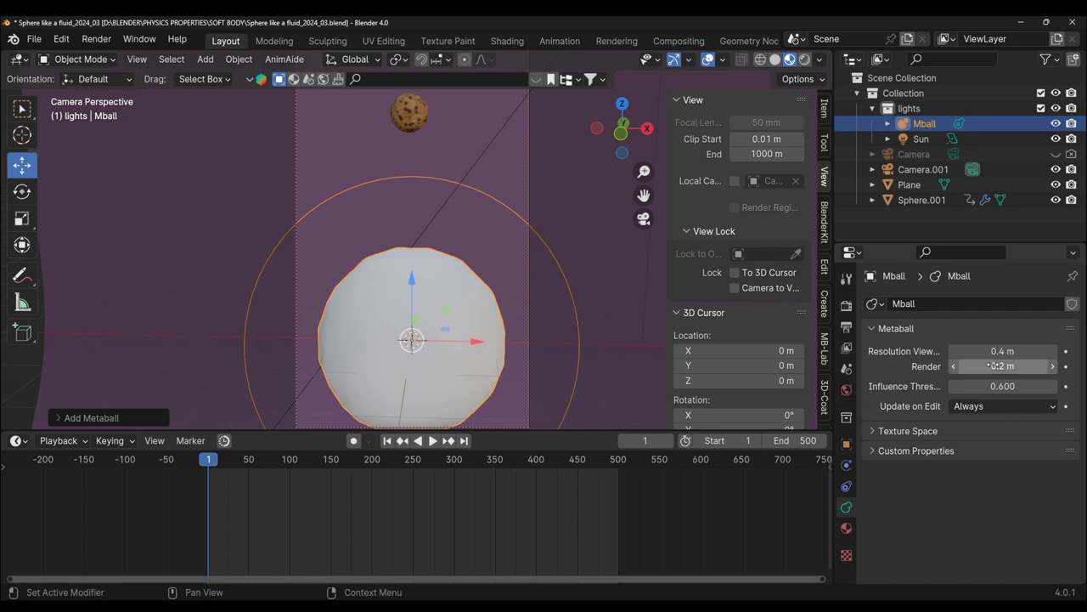
left_click_drag(1003, 350, 968, 351)
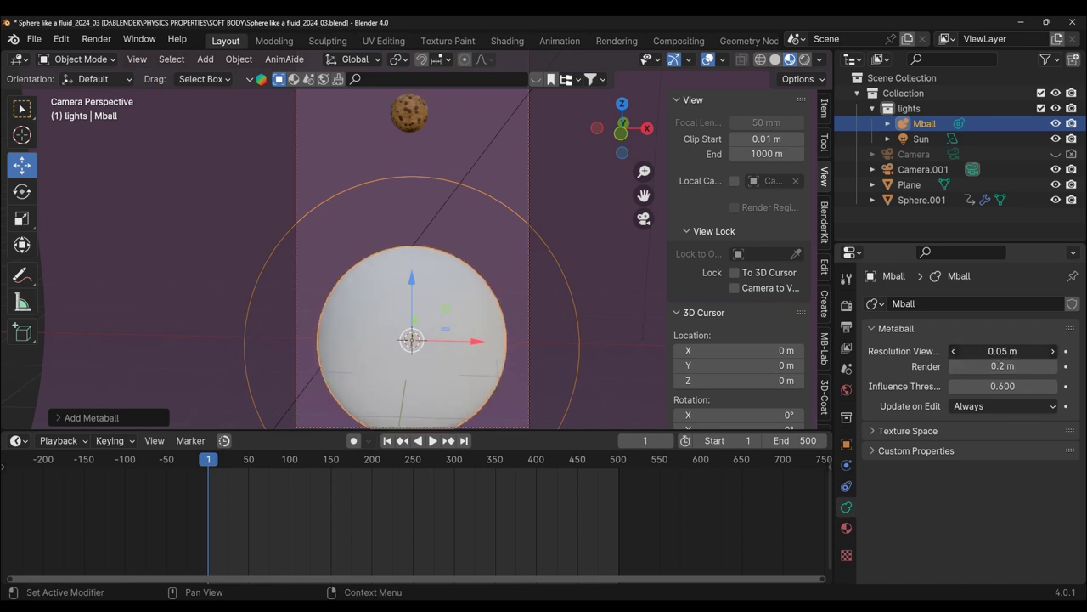
- Convert the metaball to mesh Mball.001, add Soft Body physics, and raise it along Z
left_click(239, 59)
mouse_move(261, 500)
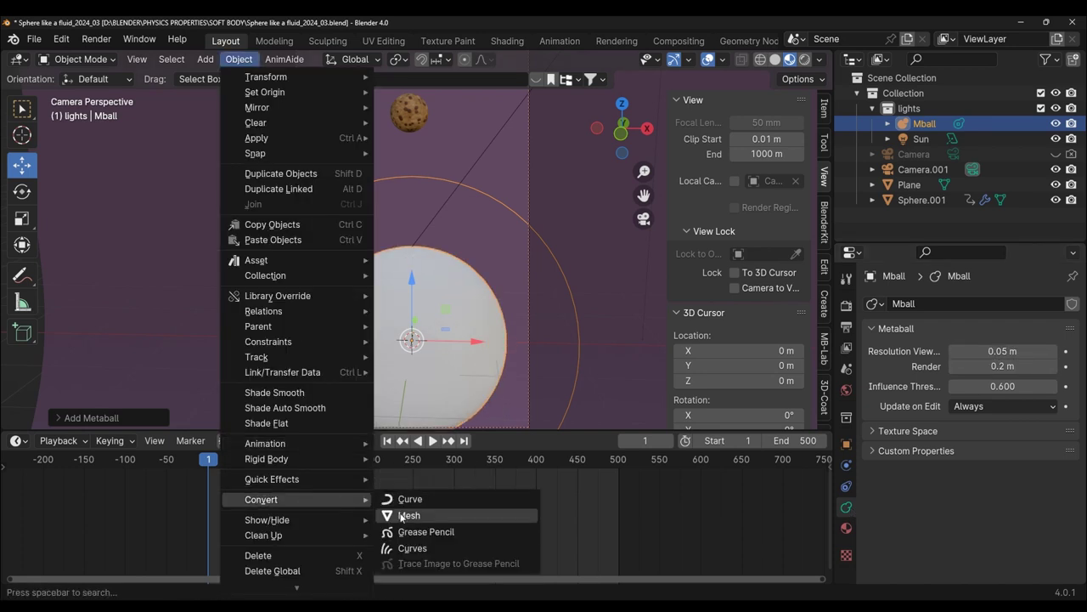
left_click(399, 515)
left_click(846, 507)
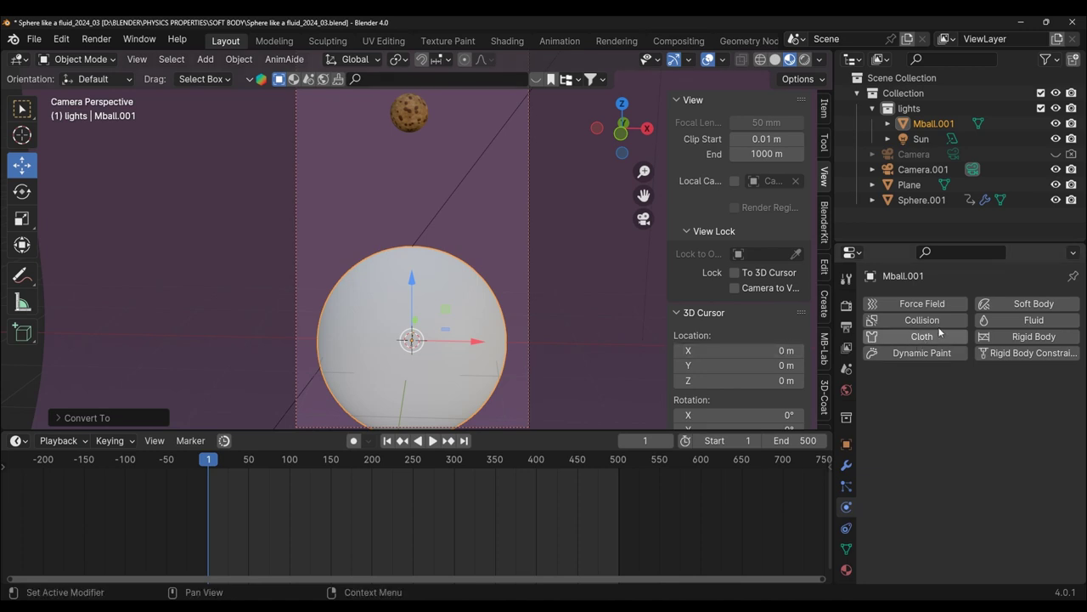
left_click(1020, 307)
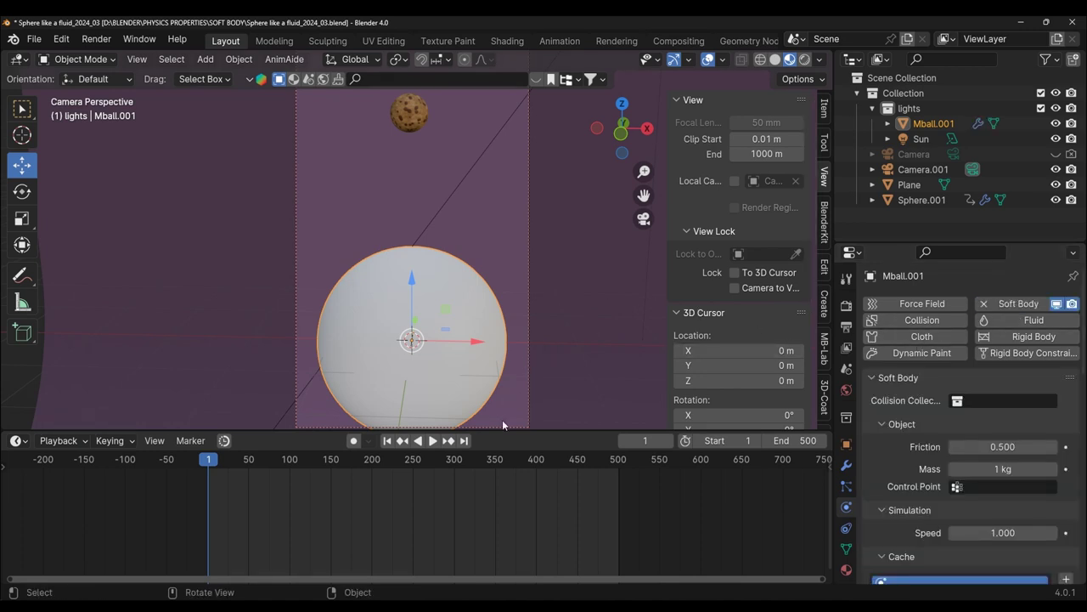
scroll(544, 264, "down", 2)
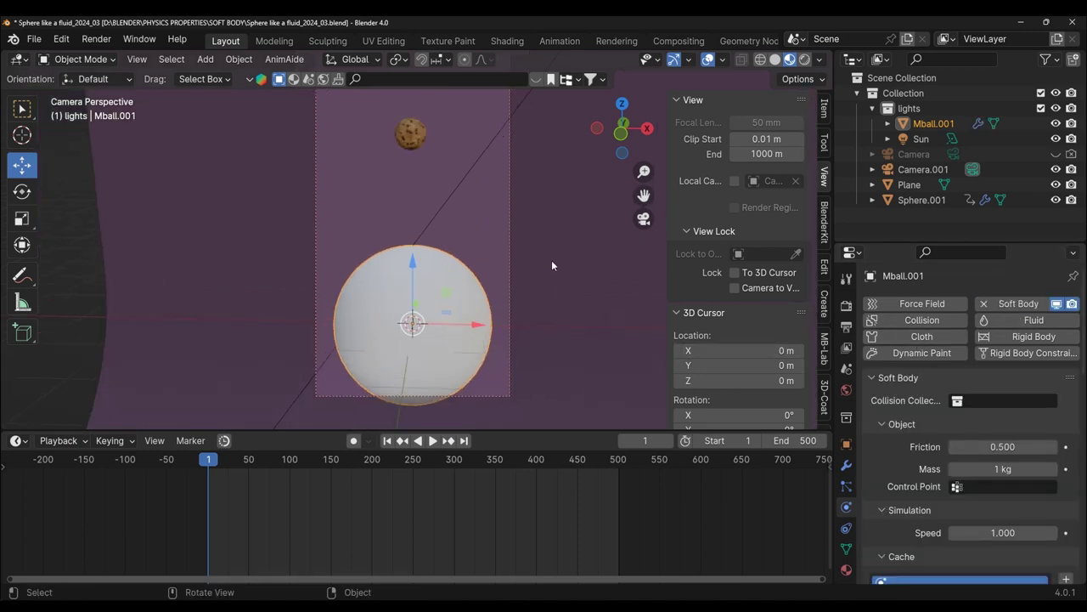
mouse_move(413, 259)
left_mouse_down()
mouse_move(411, 213)
mouse_move(431, 215)
left_mouse_up()
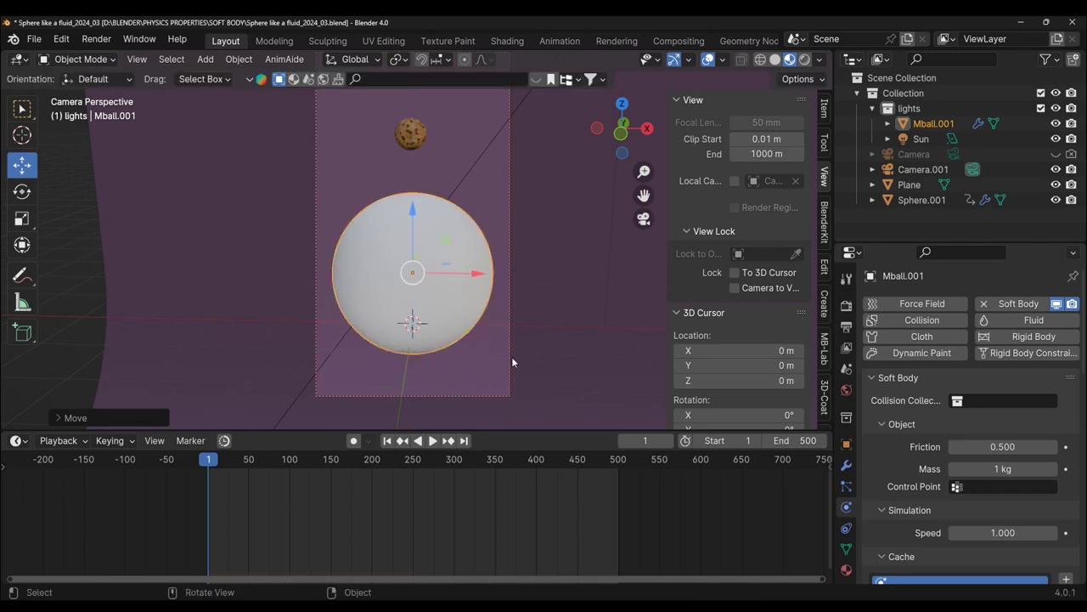
- Play the animation, pause around frame 58, then resume until the ball dents the sphere at frame 78
left_click(433, 441)
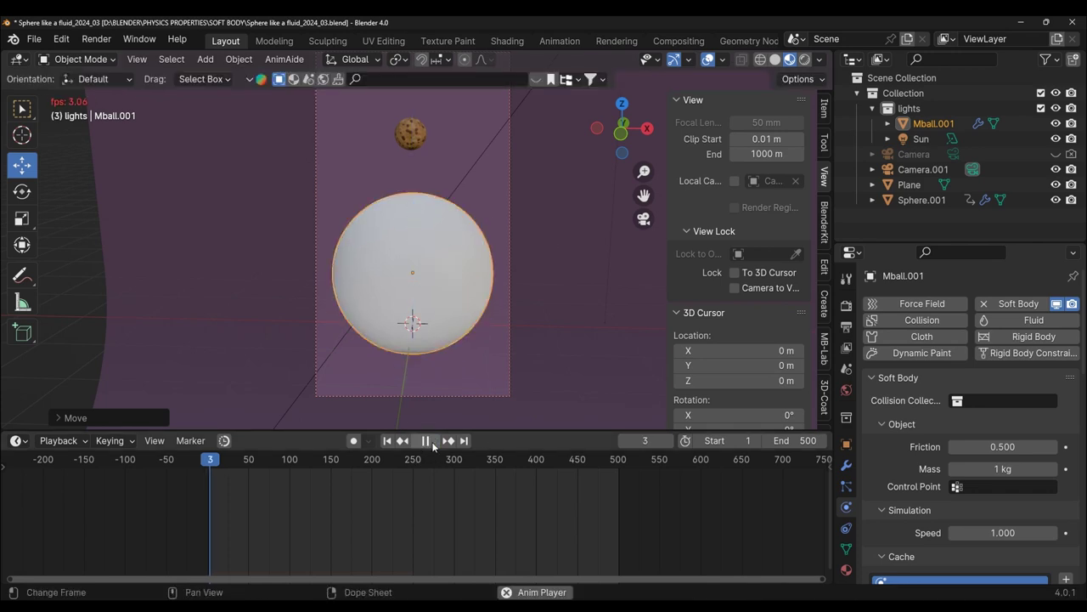
scroll(579, 311, "up", 1)
scroll(578, 311, "up", 1)
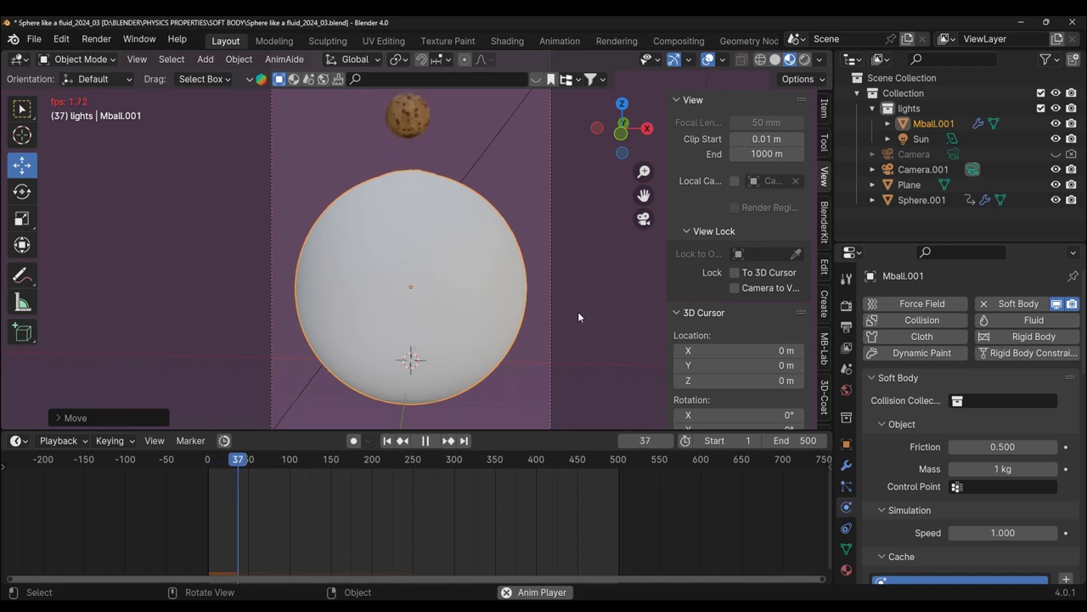
left_click(427, 440)
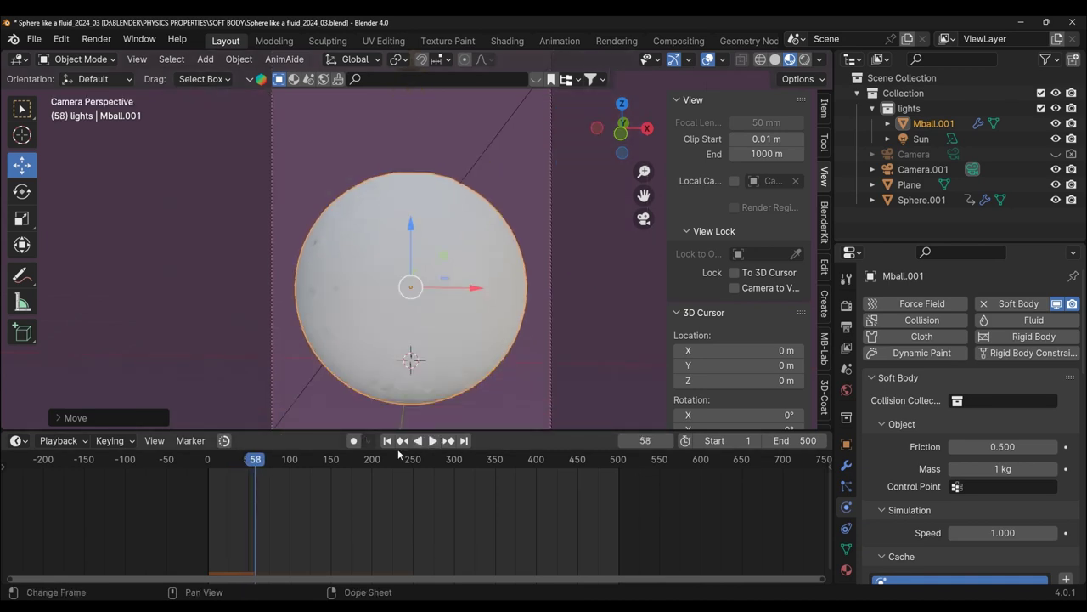
left_click(432, 441)
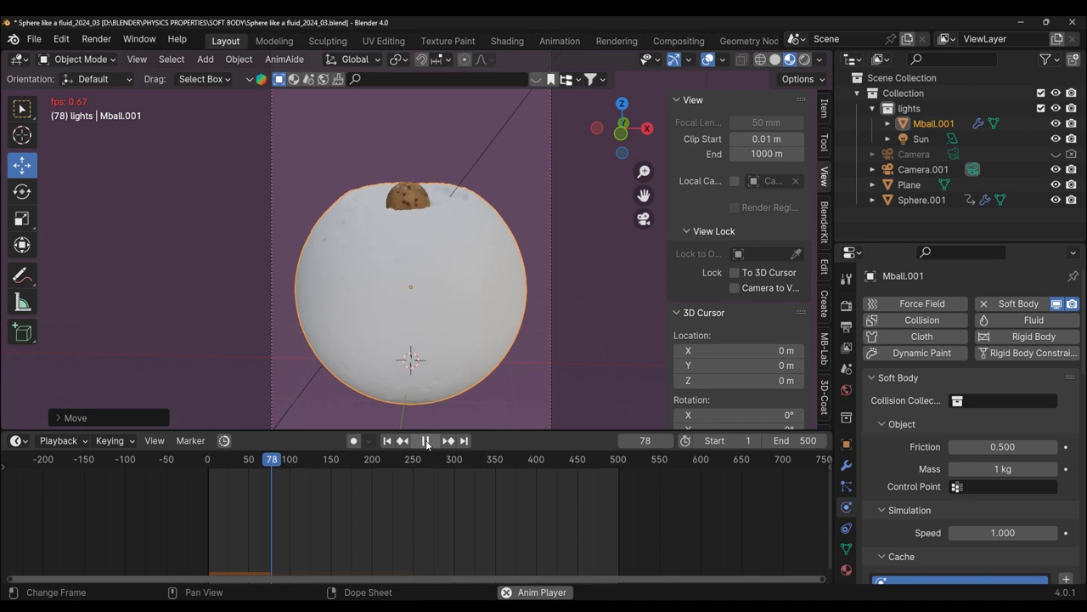
- In Solid shading, shade Mball.001 smooth, return to camera view, and replay from frame 1 to 74
key("z")
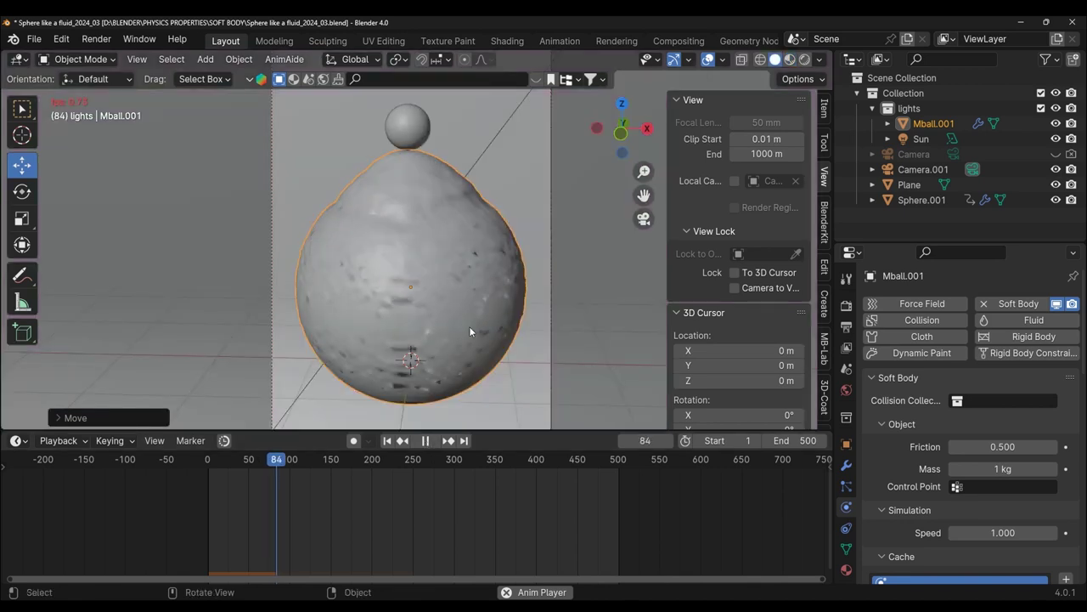
key("space")
right_click(290, 374)
left_click(290, 378)
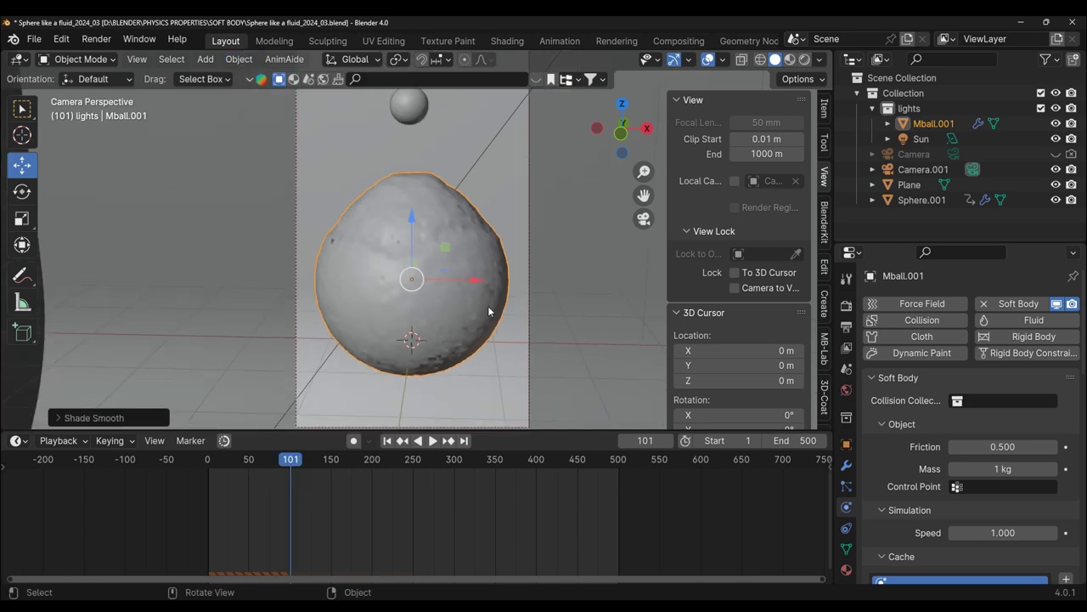
middle_click_drag(487, 306, 486, 311)
key("KP_0")
left_click(387, 440)
left_click(432, 440)
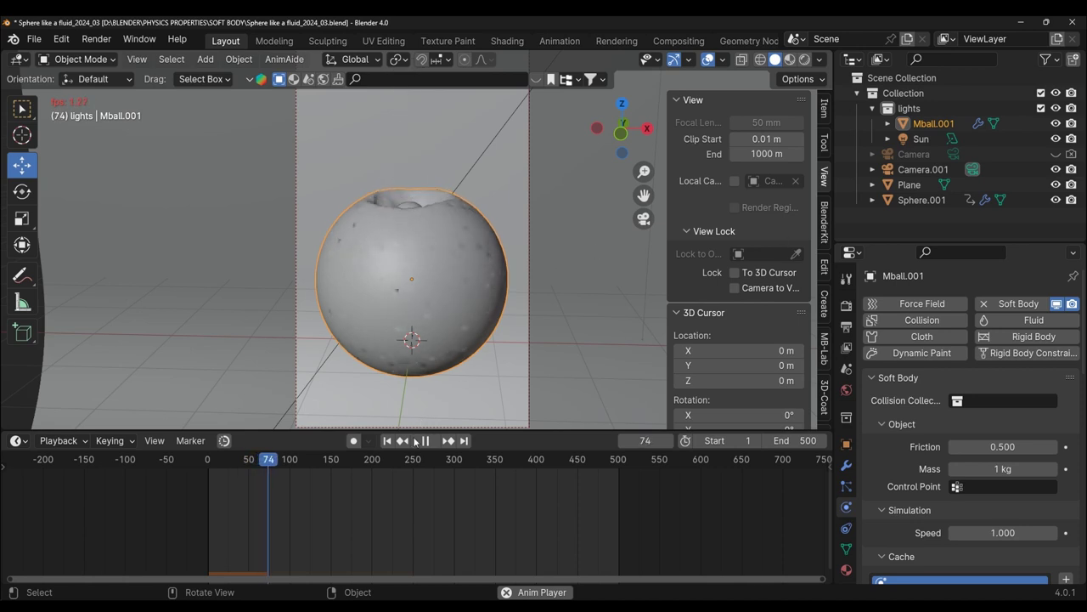
- Stop playback, delete the old soft-body sphere, and add a new cube mesh
key("Escape")
key("Delete")
left_click(205, 59)
mouse_move(227, 77)
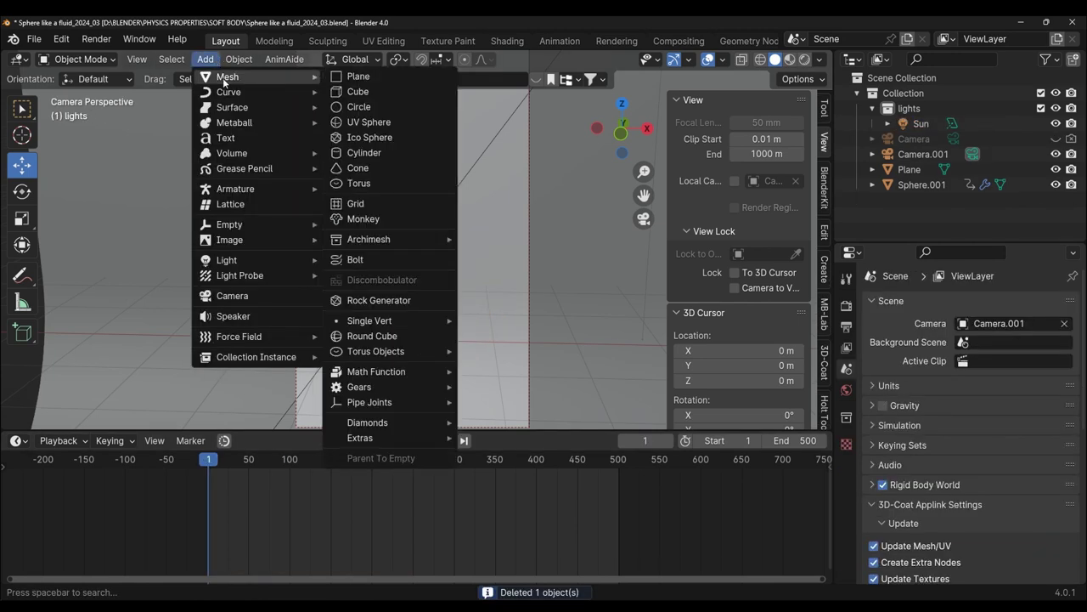
left_click(350, 92)
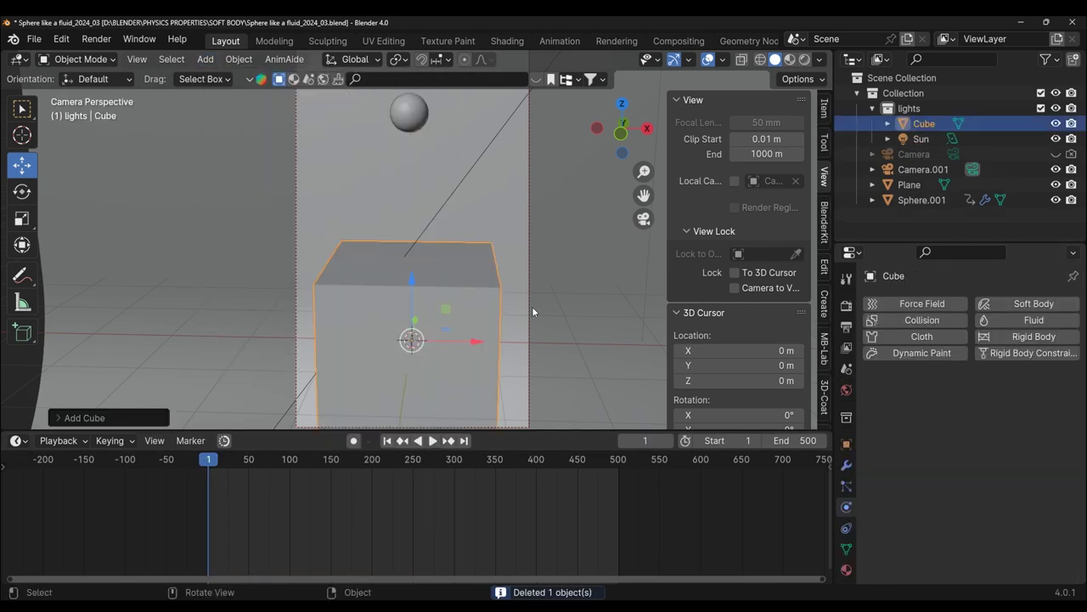
- Add a Subdivision Surface modifier at level 3 to the cube and apply it
left_click(846, 465)
left_click(941, 307)
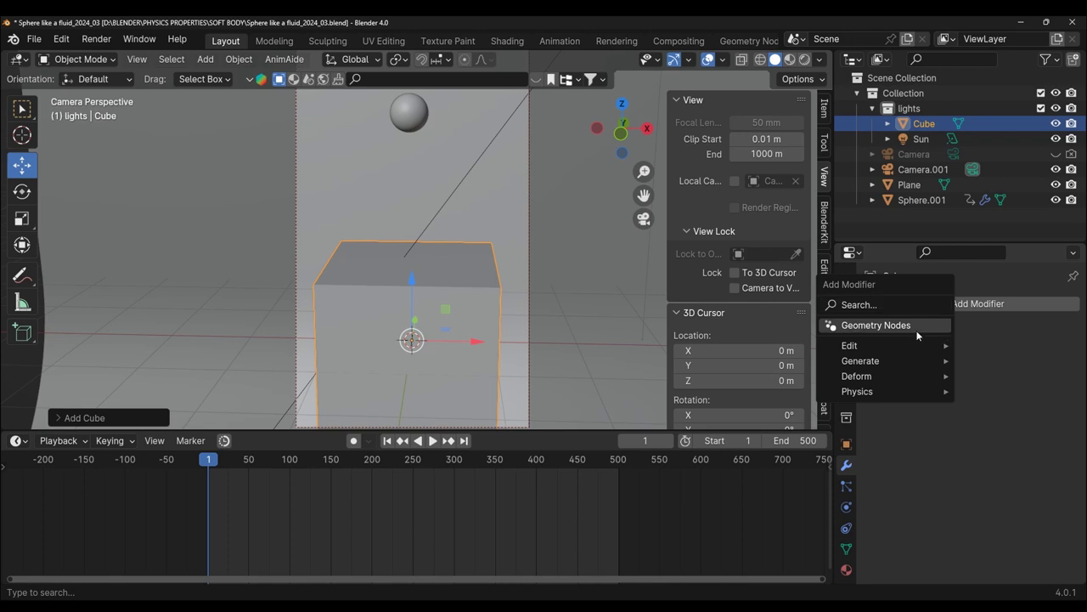
left_click(906, 306)
type("s")
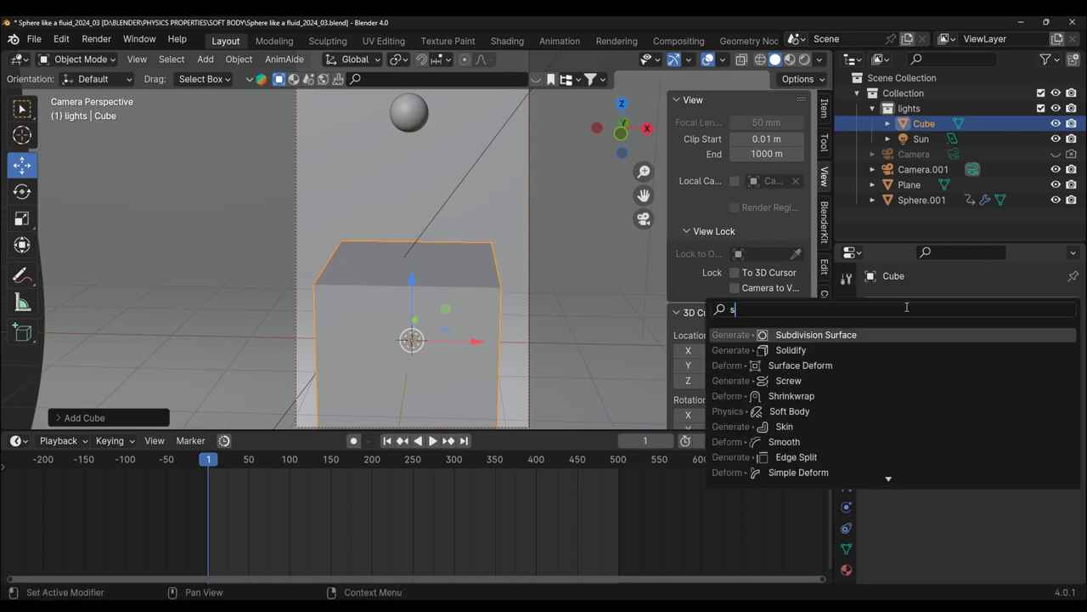
type("u")
left_click(816, 350)
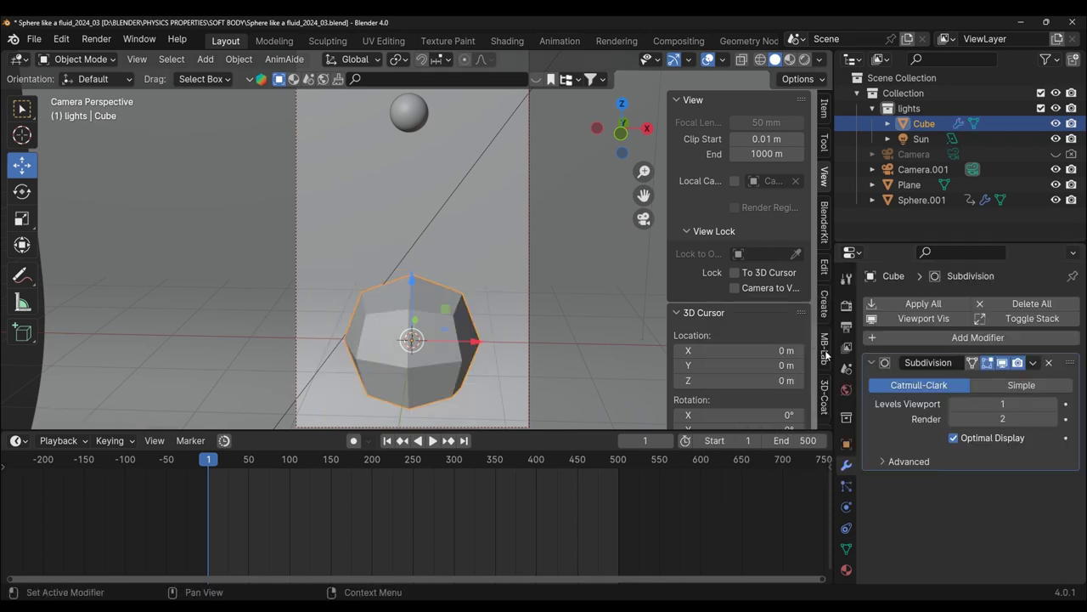
left_click(1054, 404)
left_click(1054, 404)
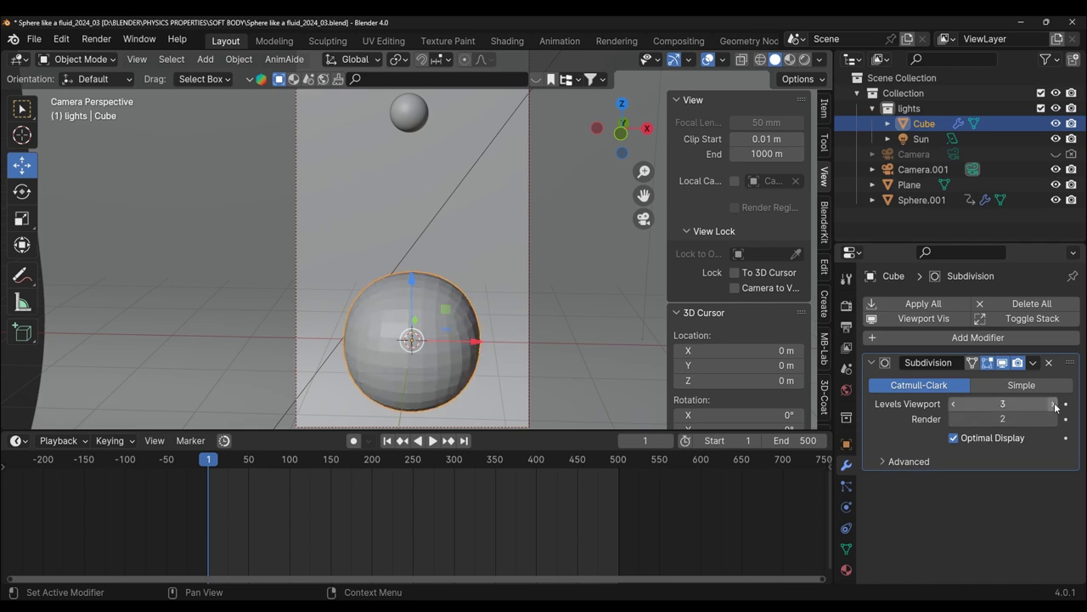
left_click(1033, 362)
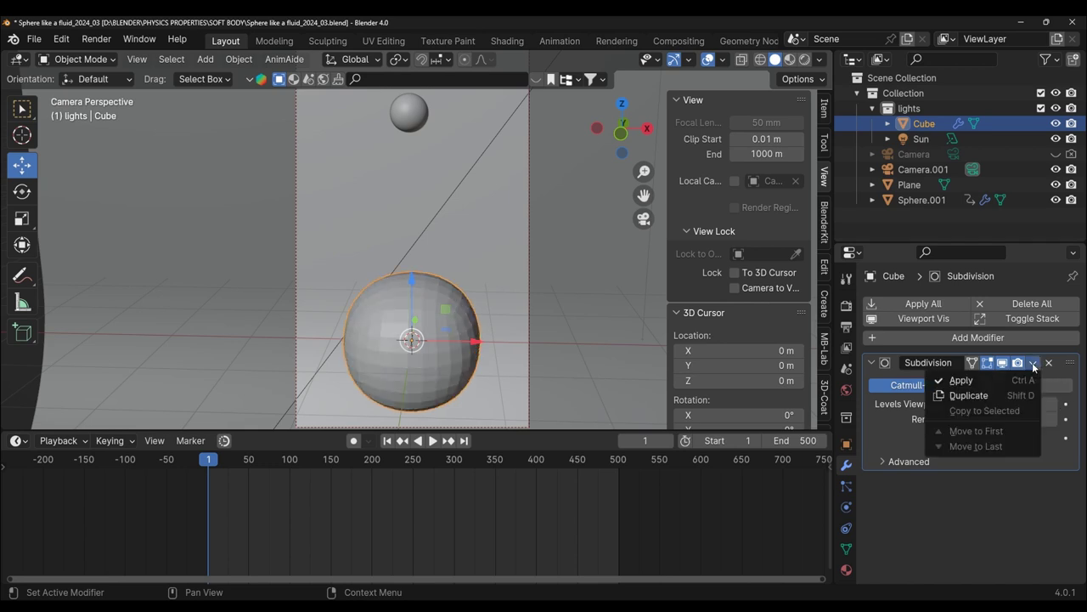
left_click(1002, 383)
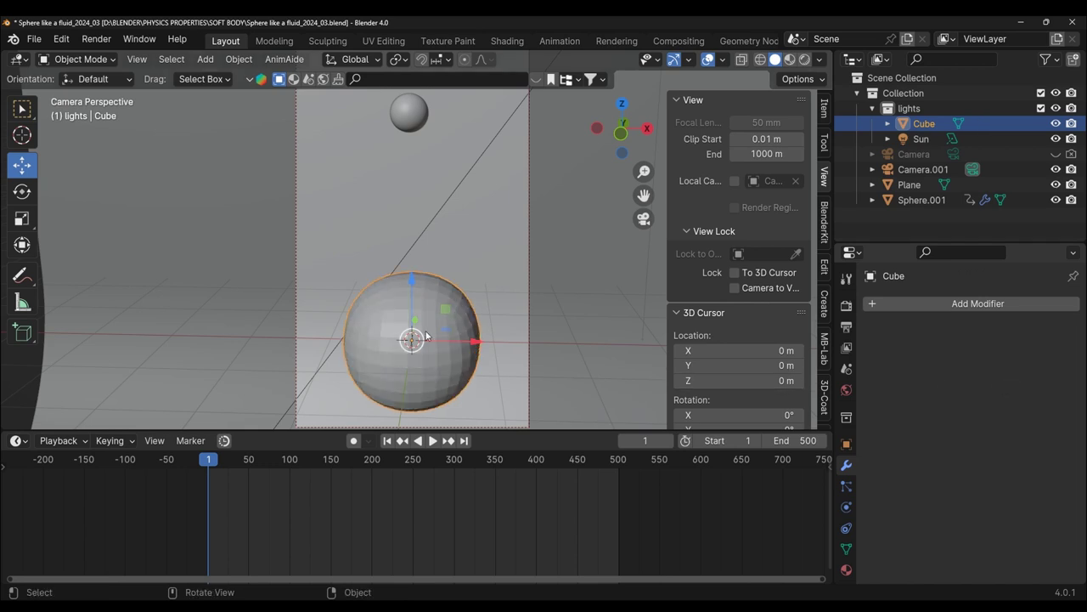
- Shade the new sphere smooth, move it up along Z, scale it up, and show its physics settings
left_click(238, 59)
left_click(301, 393)
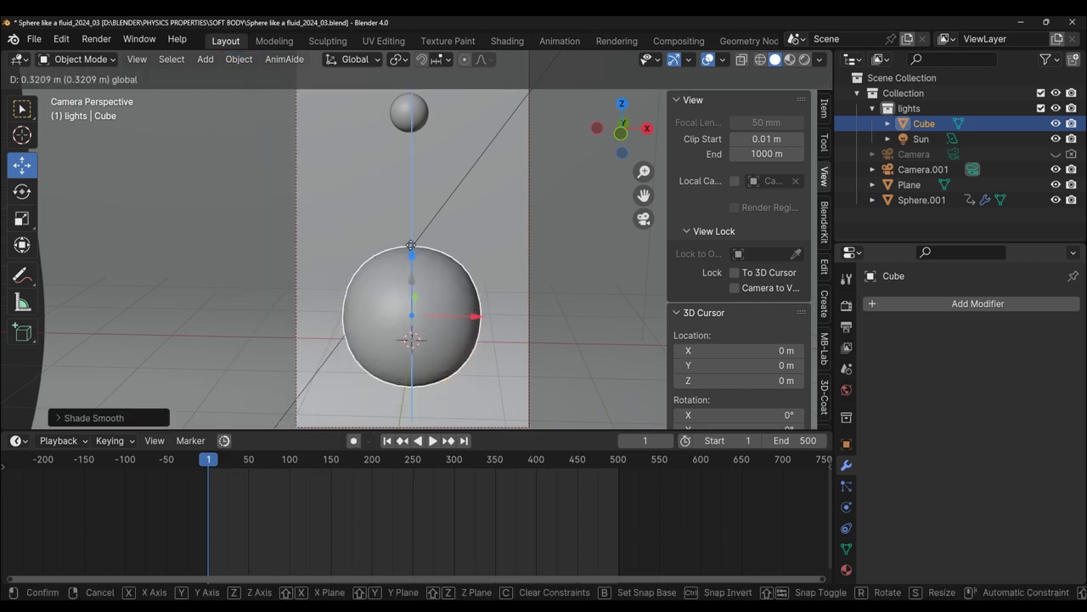
left_click_drag(412, 289, 471, 225)
key("s")
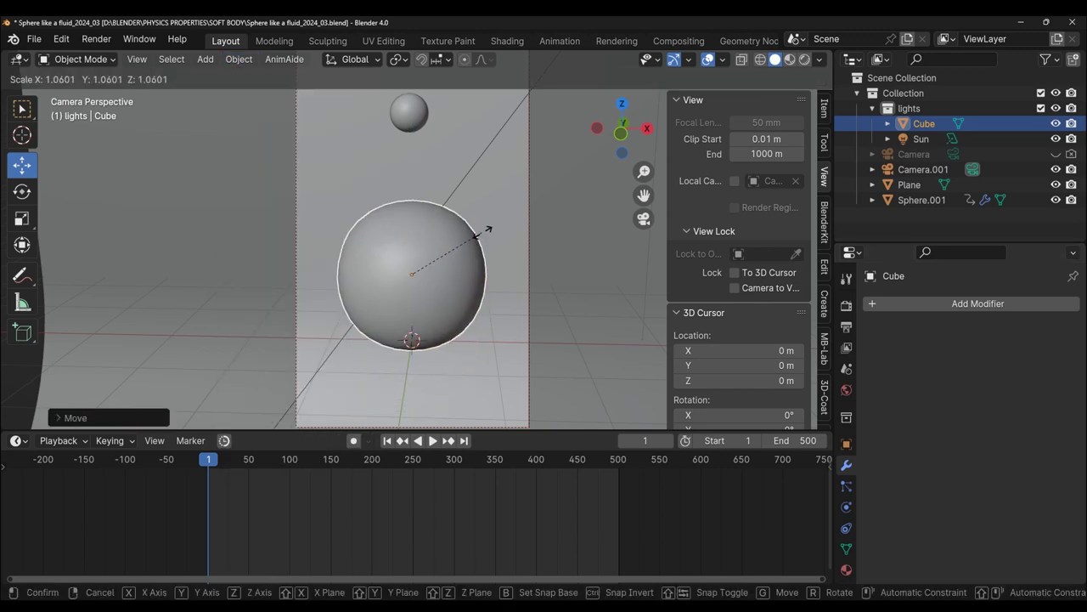
left_click(503, 236)
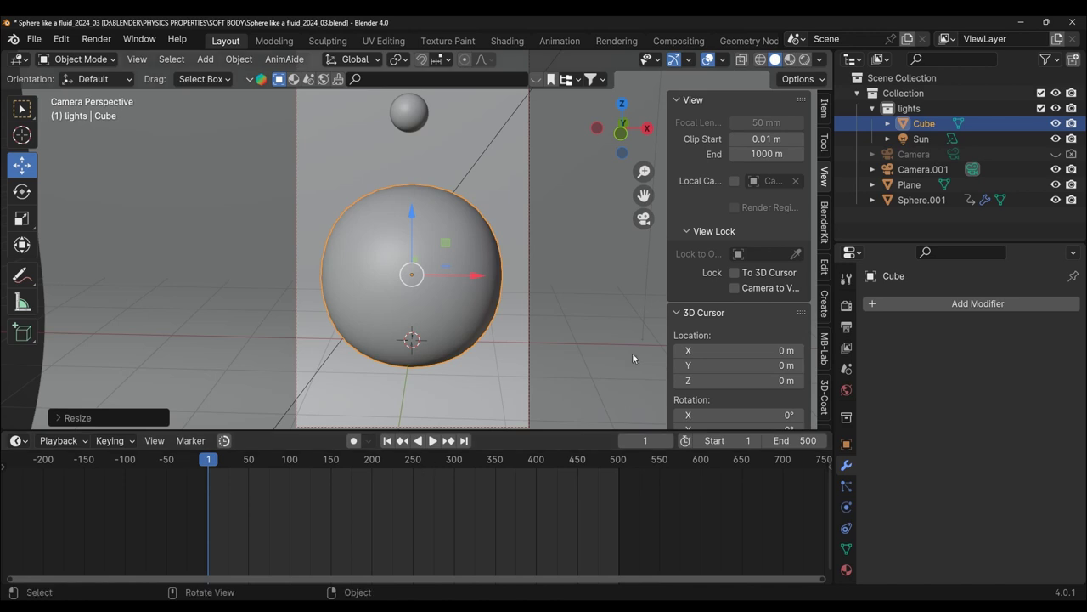
left_click(846, 507)
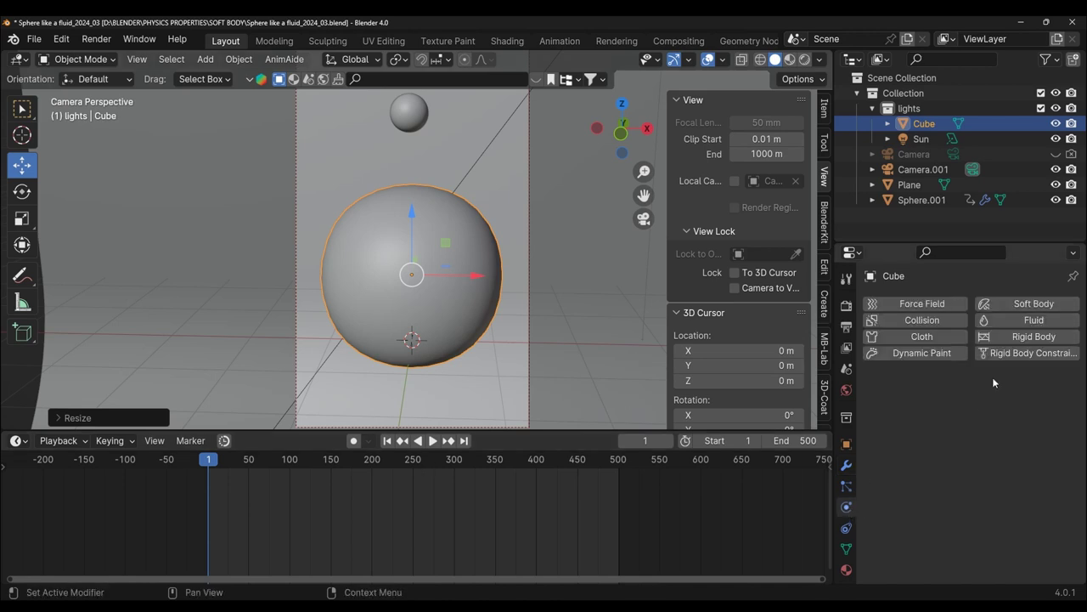
- Make the new sphere a soft body and play the simulation, pausing around frame 180
left_click(1027, 304)
scroll(963, 482, "down", 2)
scroll(962, 482, "down", 4)
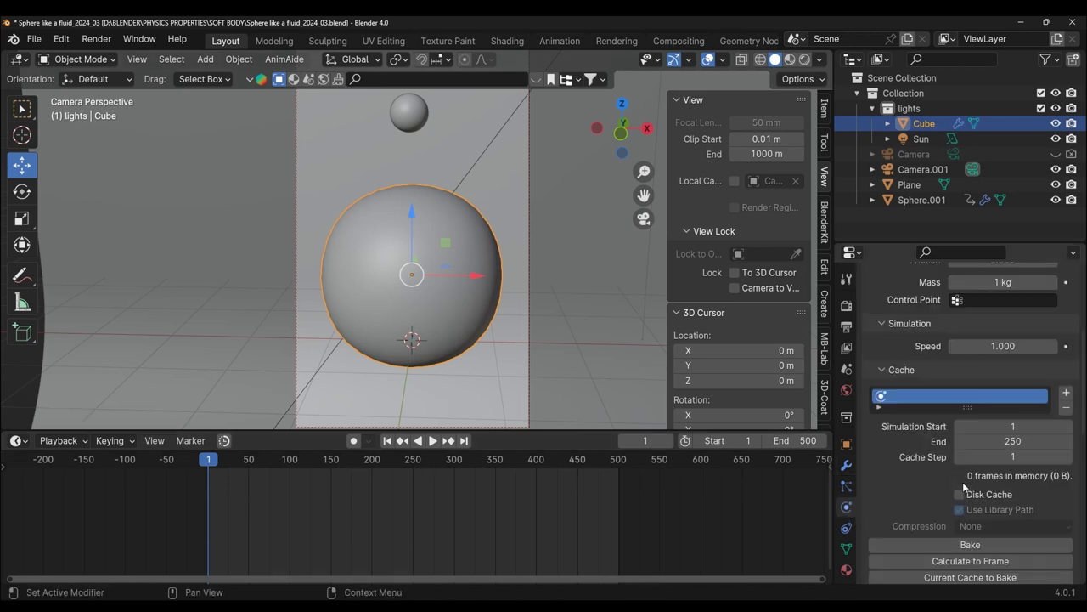
scroll(963, 482, "down", 3)
key("space")
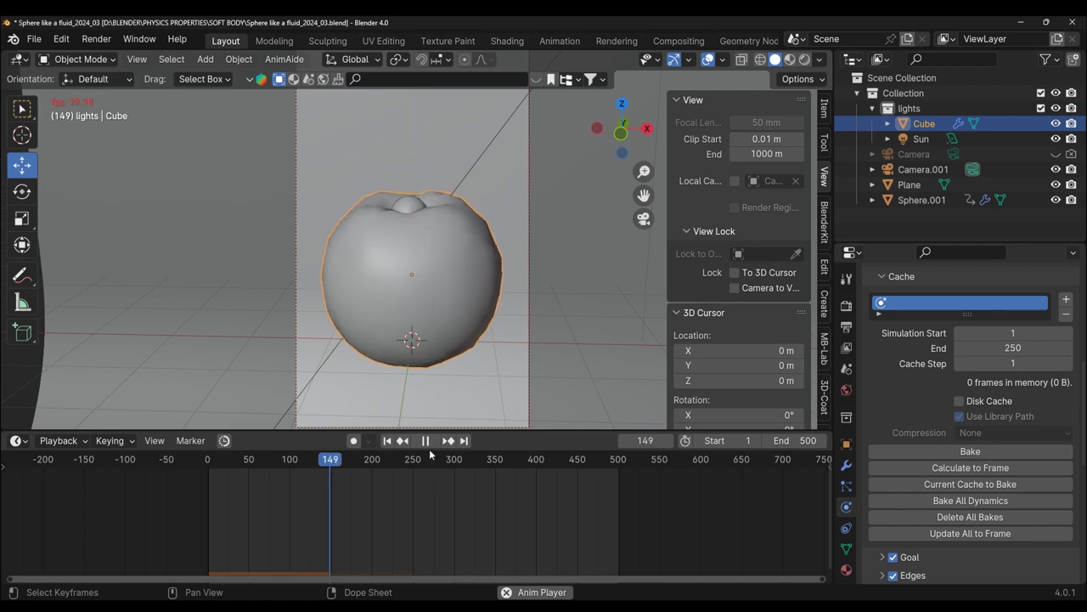
left_click(428, 441)
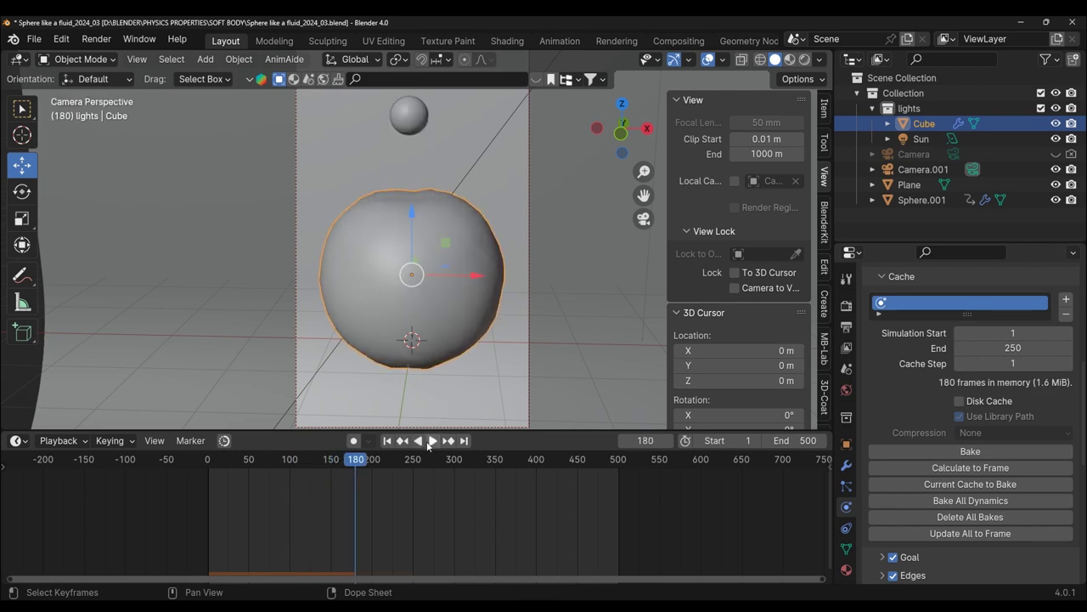
left_click(433, 441)
left_click(433, 441)
- Replay the soft-body simulation through the scene camera view
scroll(438, 297, "up", 2)
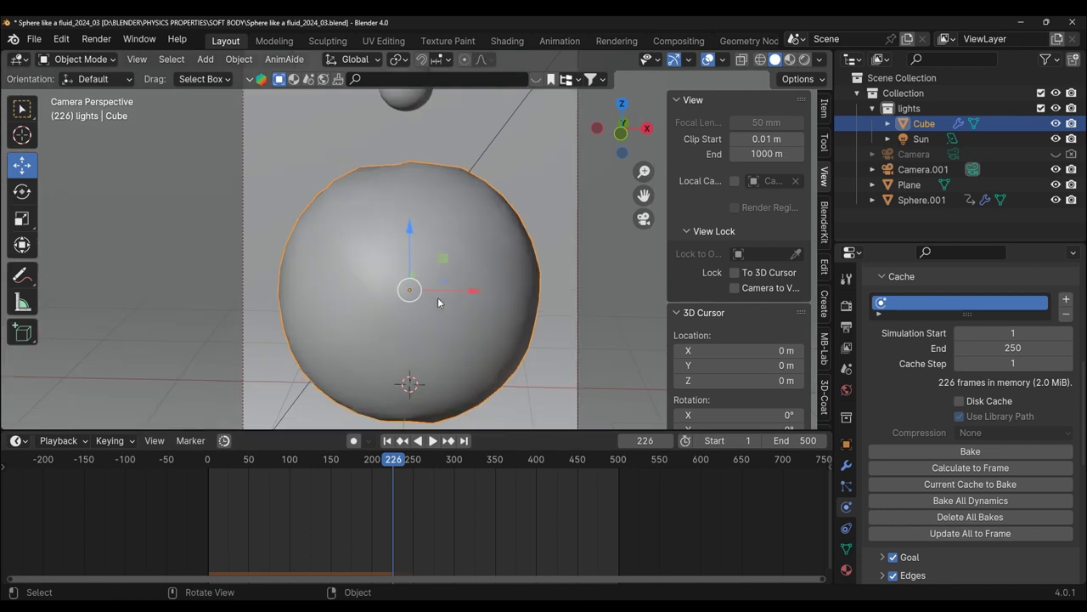
scroll(438, 297, "up", 2)
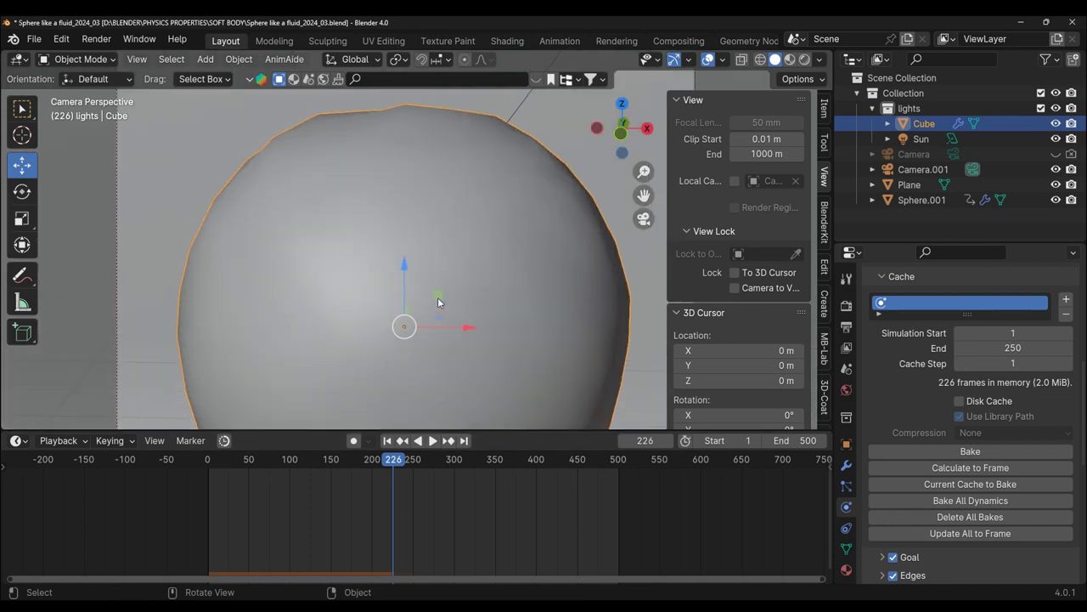
scroll(438, 298, "down", 3)
mouse_move(476, 350)
middle_mouse_down()
mouse_move(438, 340)
mouse_move(481, 335)
middle_mouse_up()
key("KP_0")
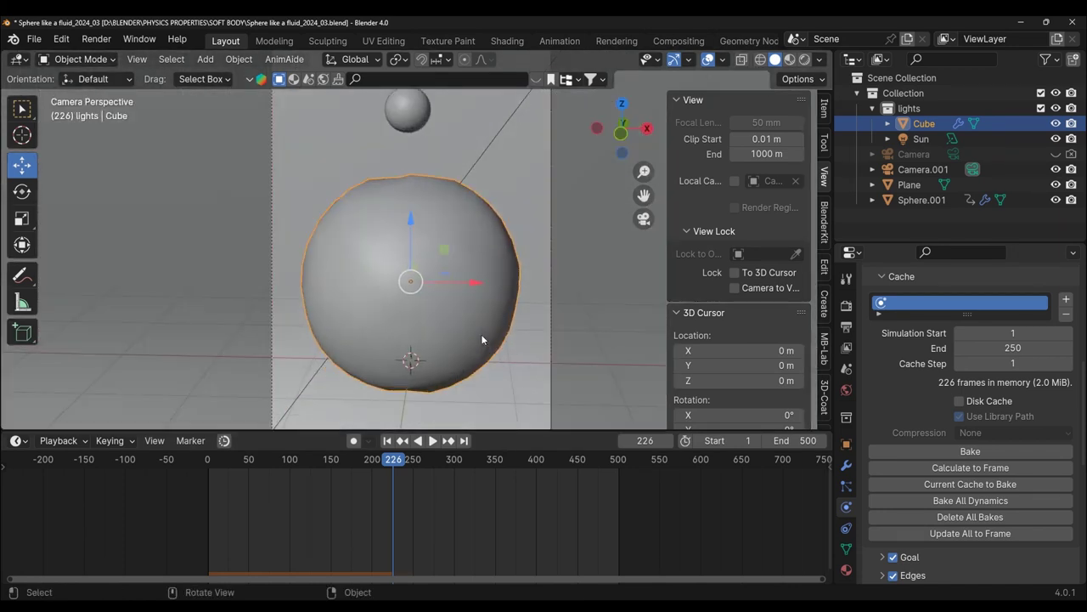
left_click(431, 441)
key("space")
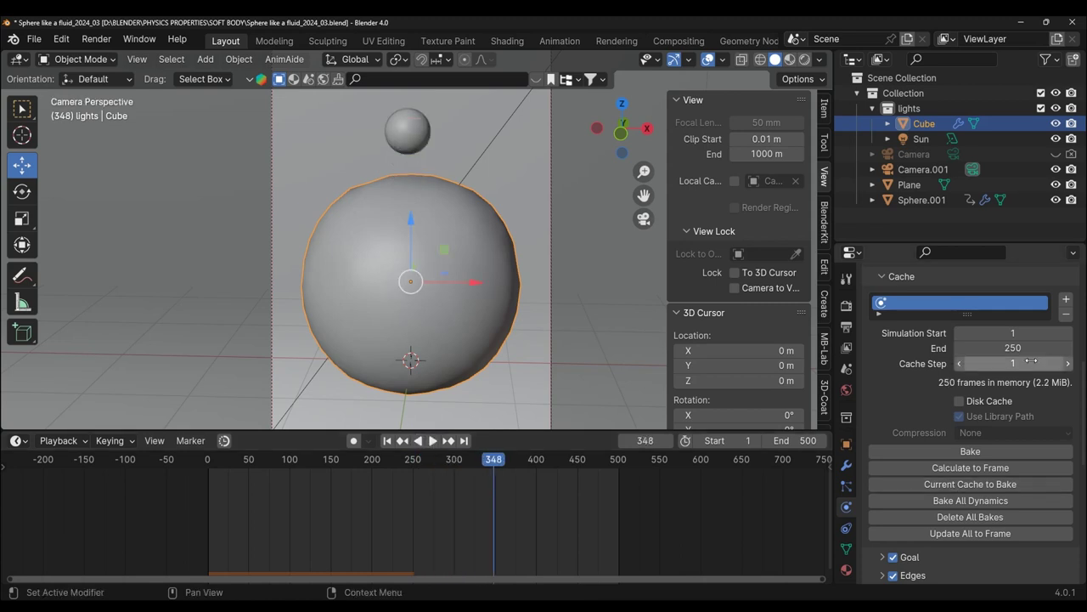
- Extend the soft-body cache End to frame 500, replay from frame 1, then rewind
double_click(1022, 349)
type("500")
key("Return")
left_click(386, 440)
left_click(436, 440)
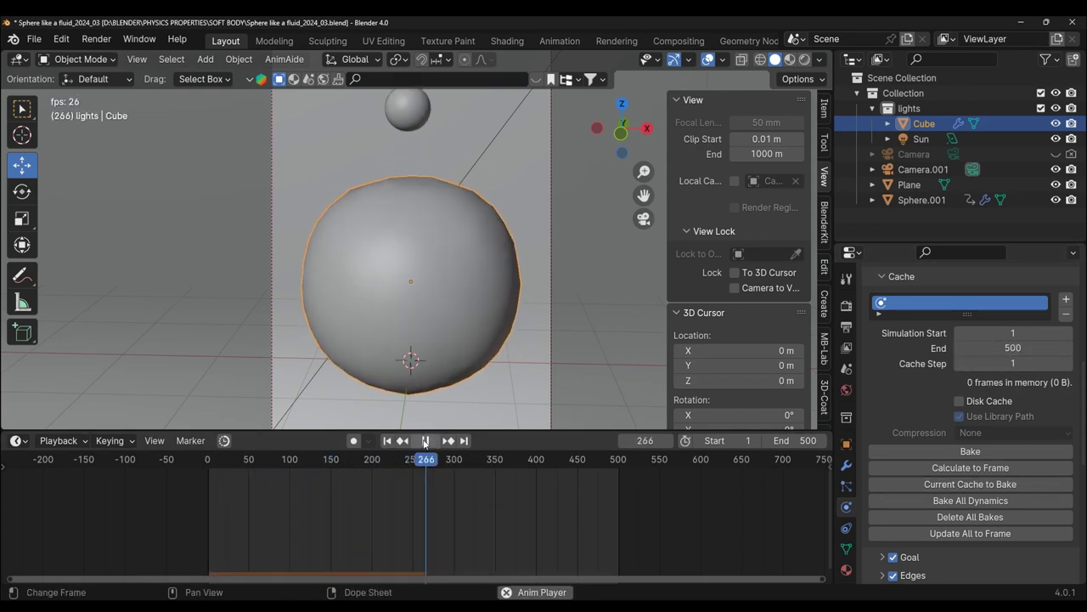
key("space")
left_click_drag(445, 459, 208, 459)
- Add a Subdivision Surface modifier to the Cube and apply it to the mesh
left_click(846, 466)
left_click(860, 340)
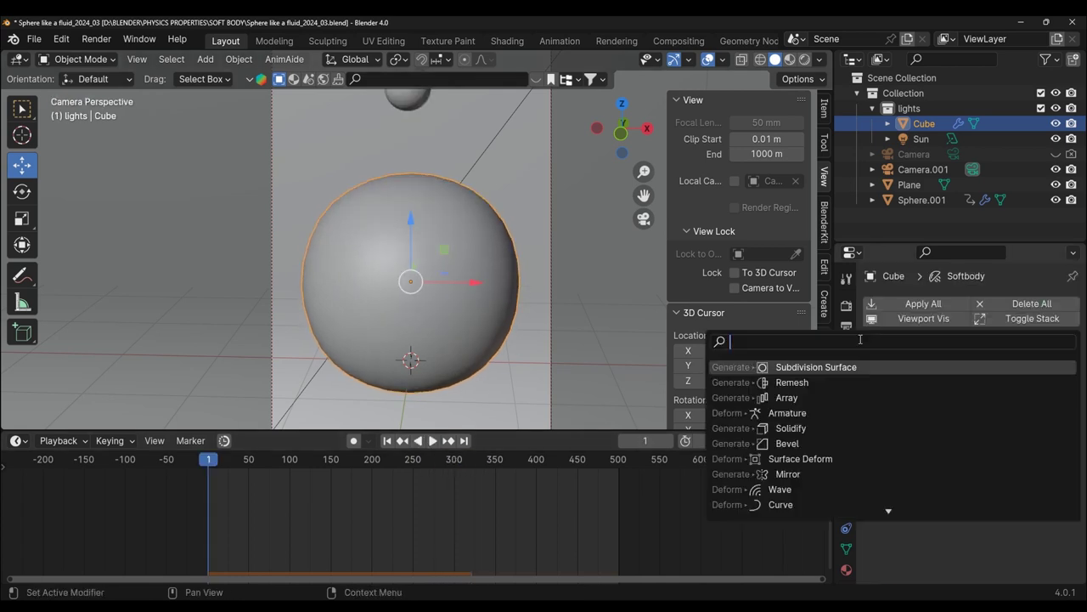
type("sub")
key("Return")
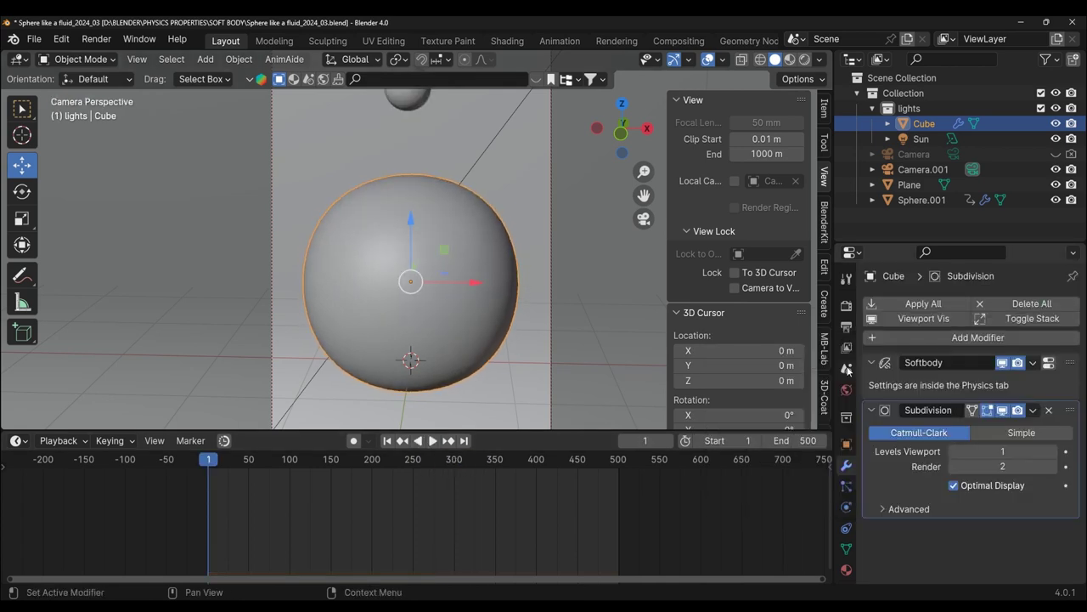
key("ctrl+a")
- Play the simulation in camera view with the sphere recentred, stopping at frame 212
key("space")
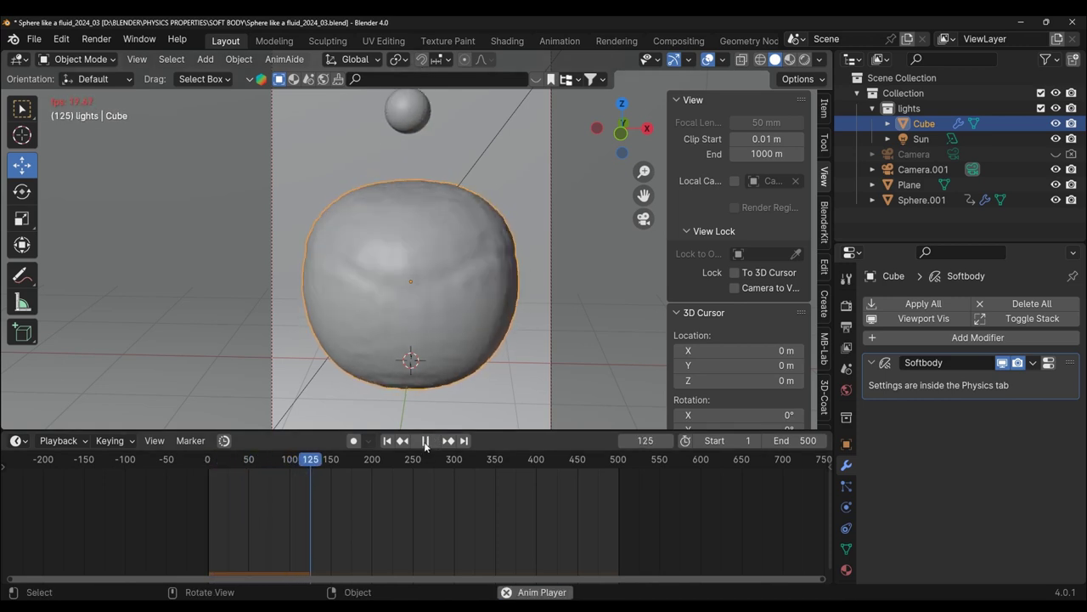
key("space")
key("KP_0")
left_click_drag(644, 194, 643, 149)
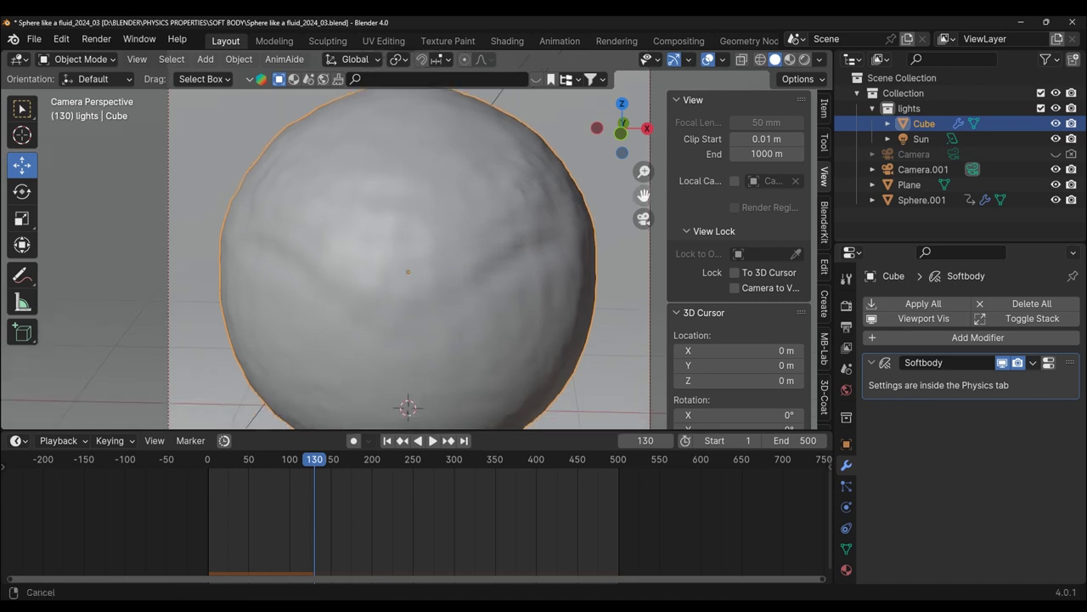
scroll(393, 391, "down", 2)
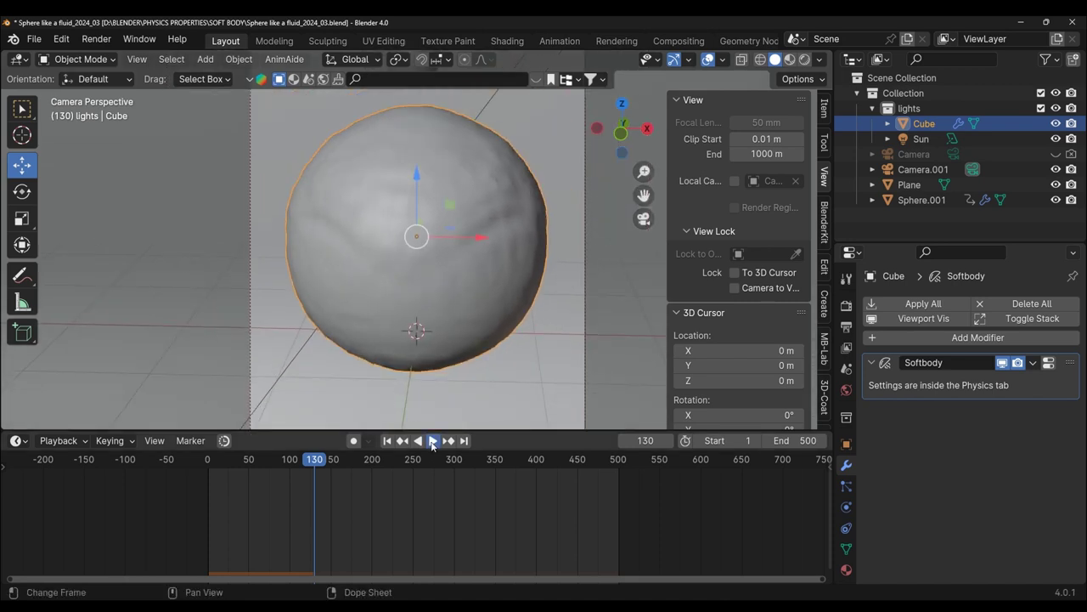
left_click(431, 441)
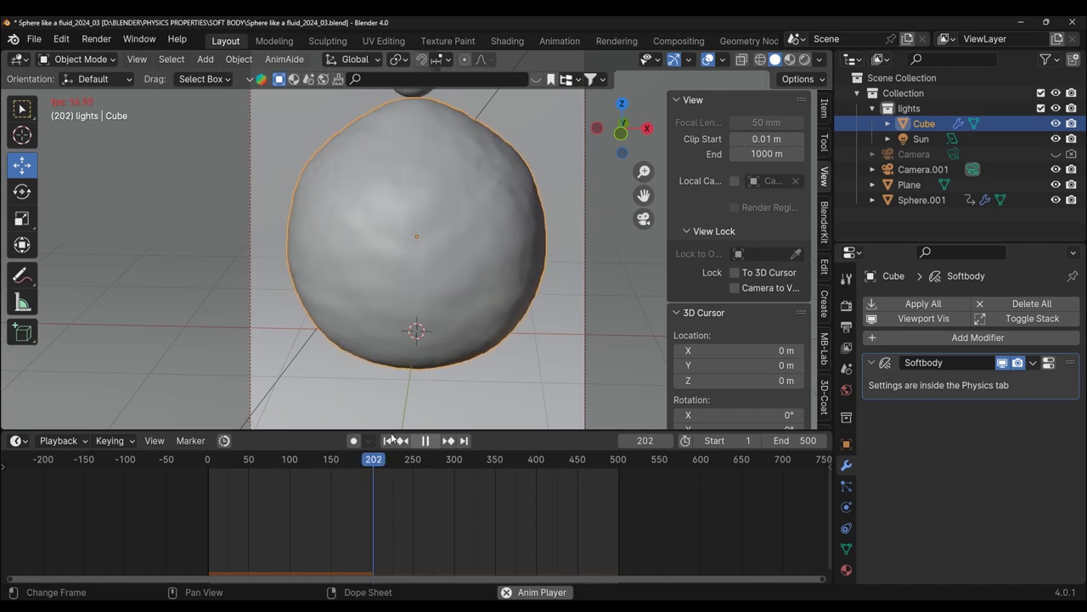
left_click(424, 443)
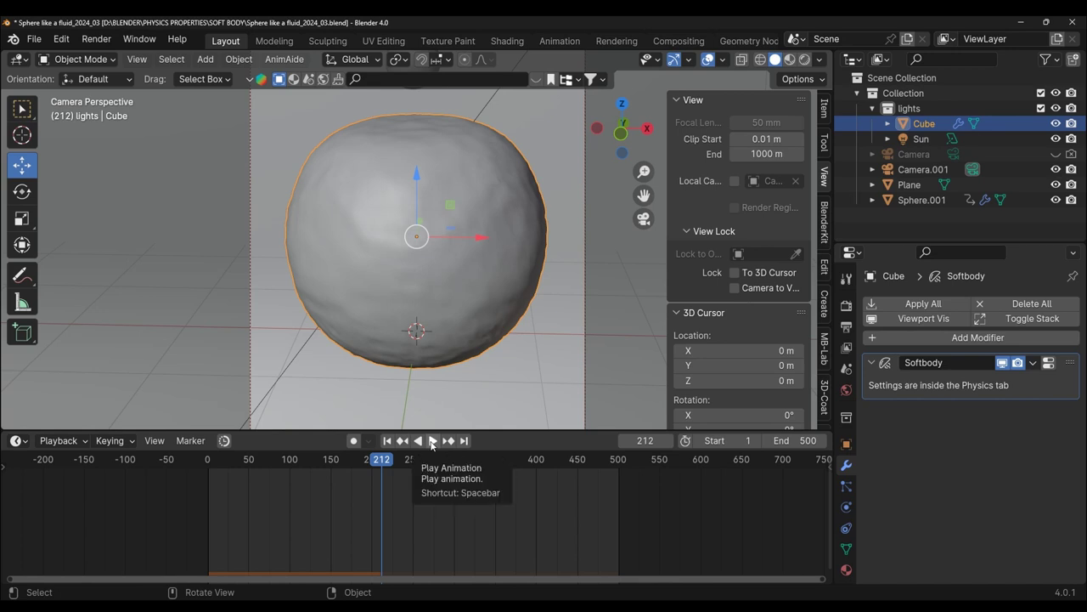
- Orbit around the sphere and play the simulation again
middle_click_drag(476, 323, 491, 325)
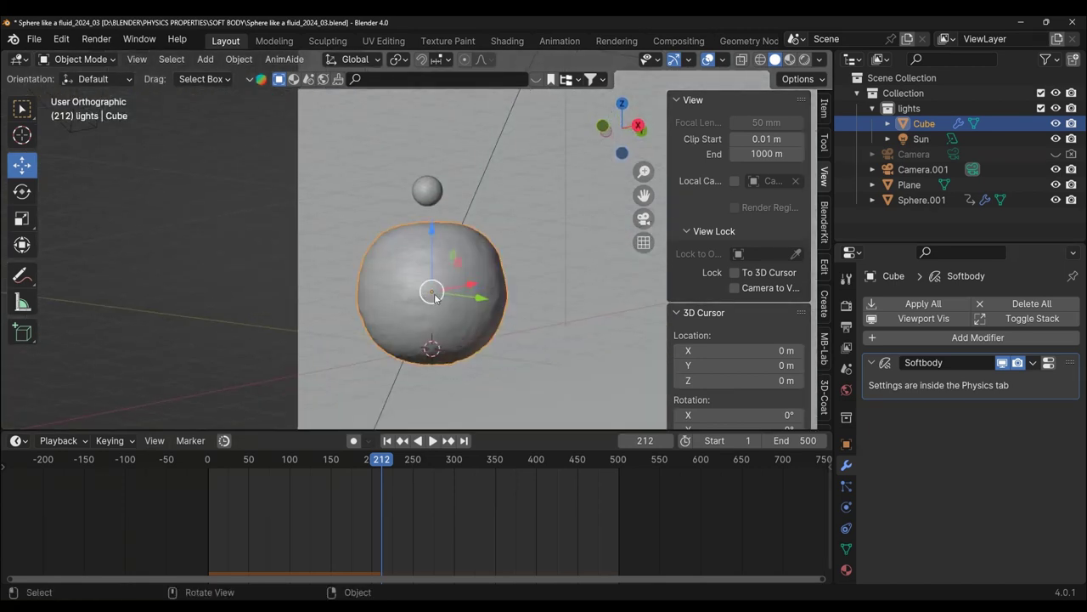
scroll(491, 326, "up", 3)
scroll(491, 325, "down", 4)
left_click(432, 440)
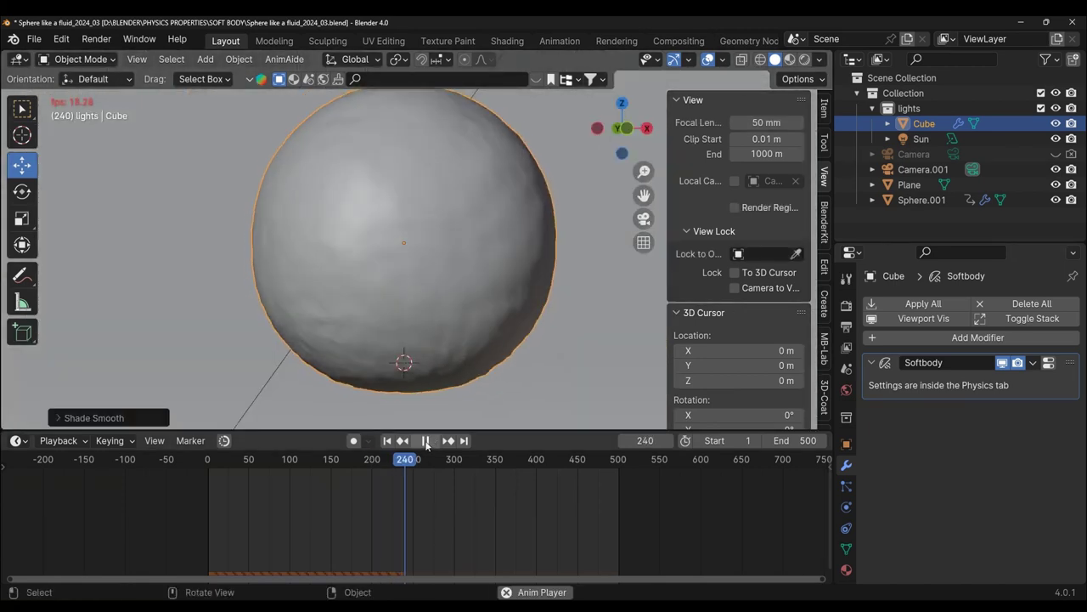
- Delete the Cube, reframe the camera view, and add a UV sphere at the 3D cursor
key("Escape")
key("Delete")
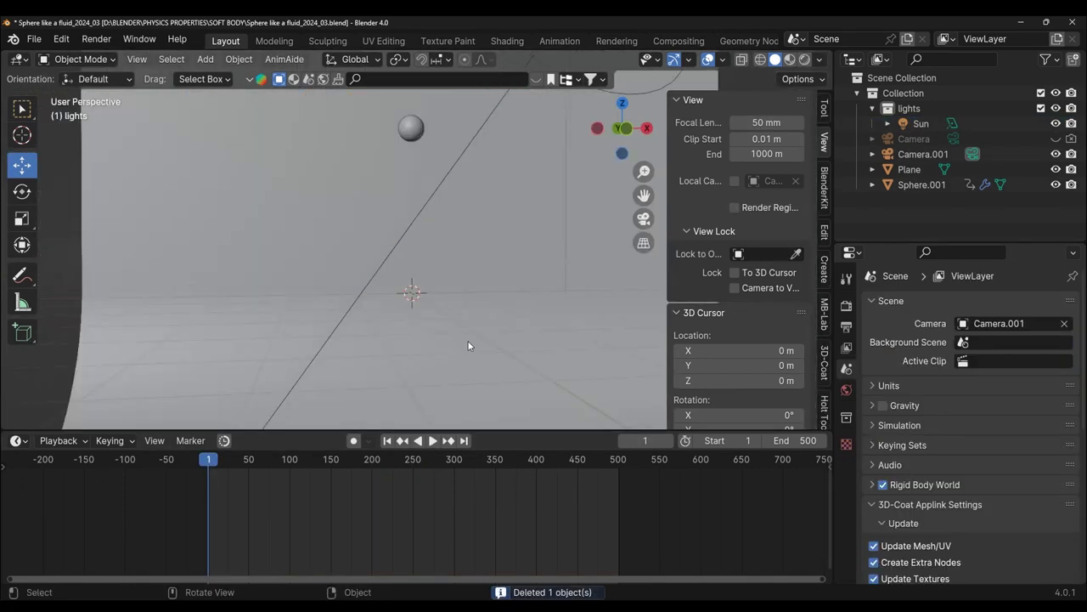
key("KP_0")
left_click_drag(644, 196, 646, 255)
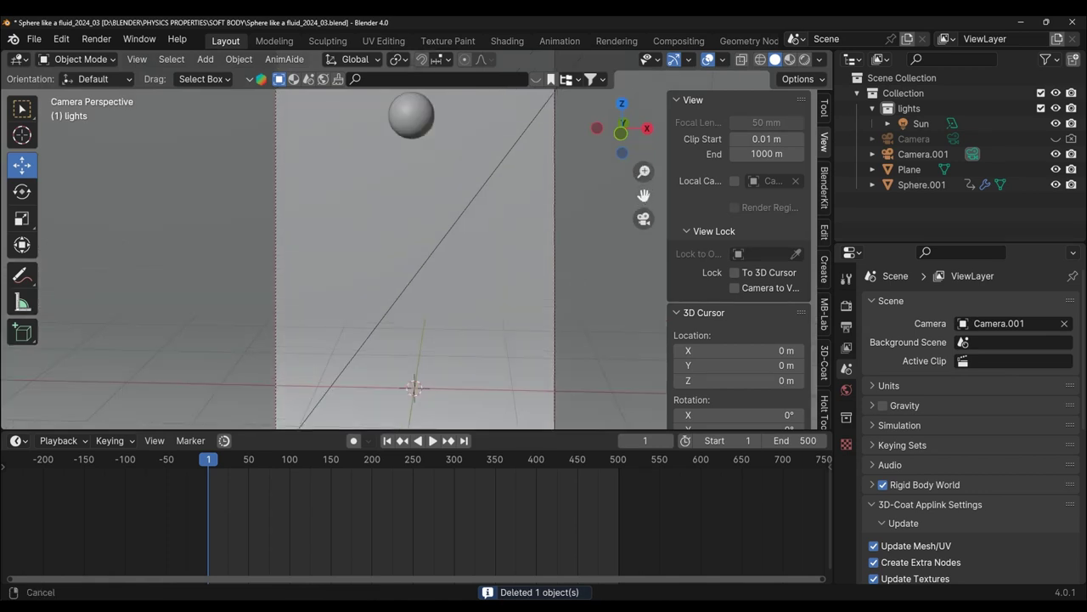
scroll(425, 237, "up", 2)
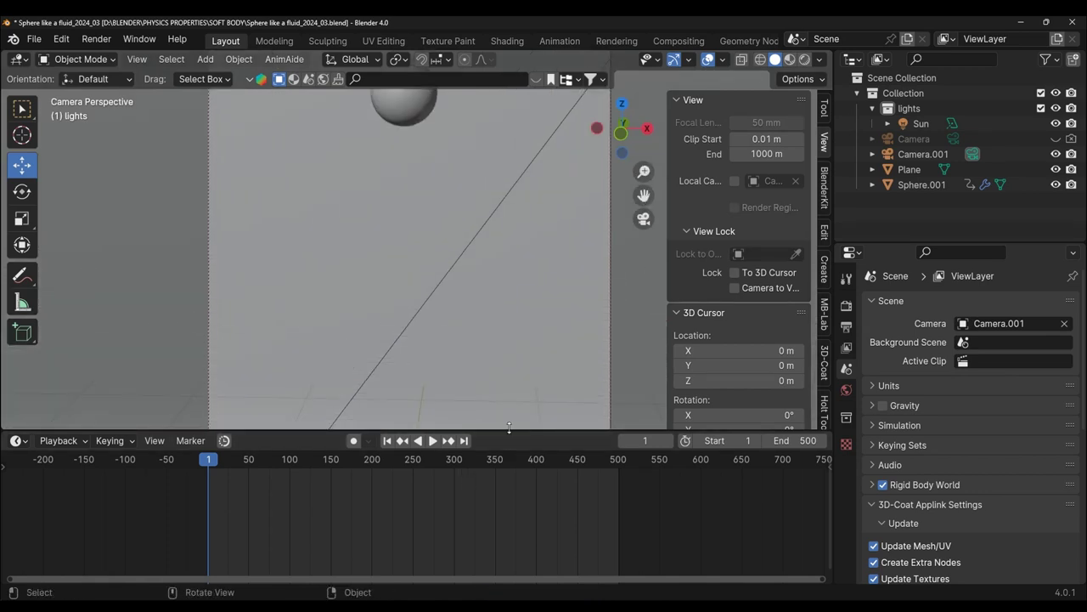
left_click_drag(501, 431, 502, 509)
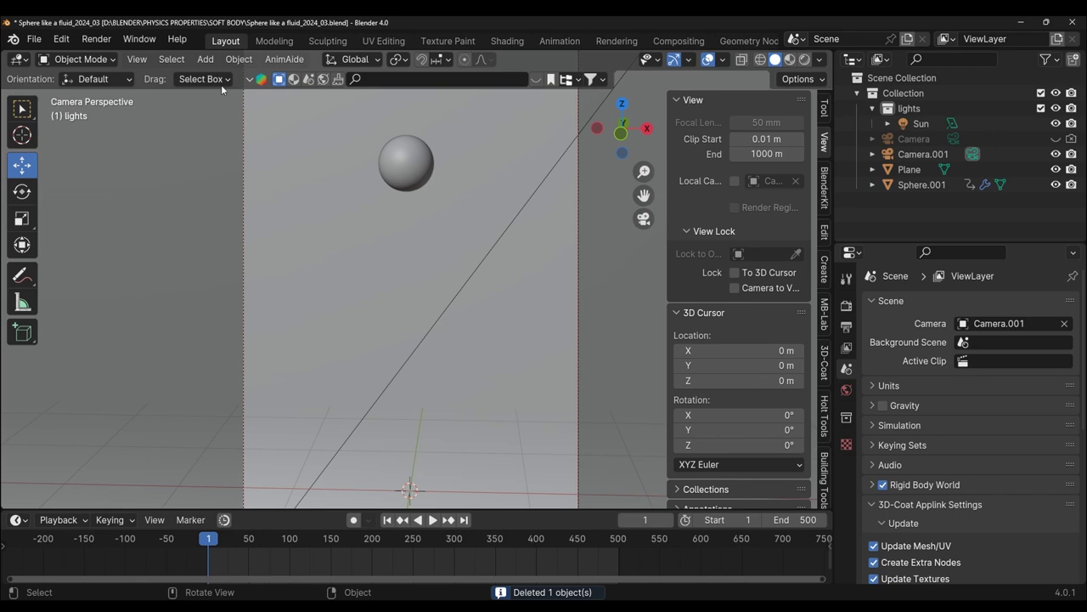
left_click(207, 60)
mouse_move(246, 77)
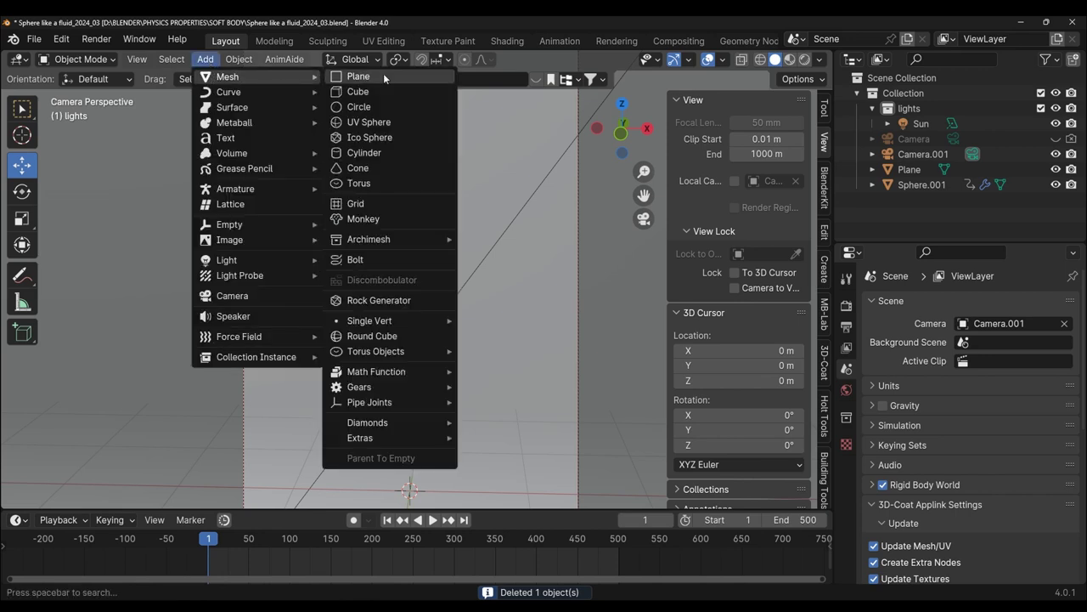
left_click(384, 123)
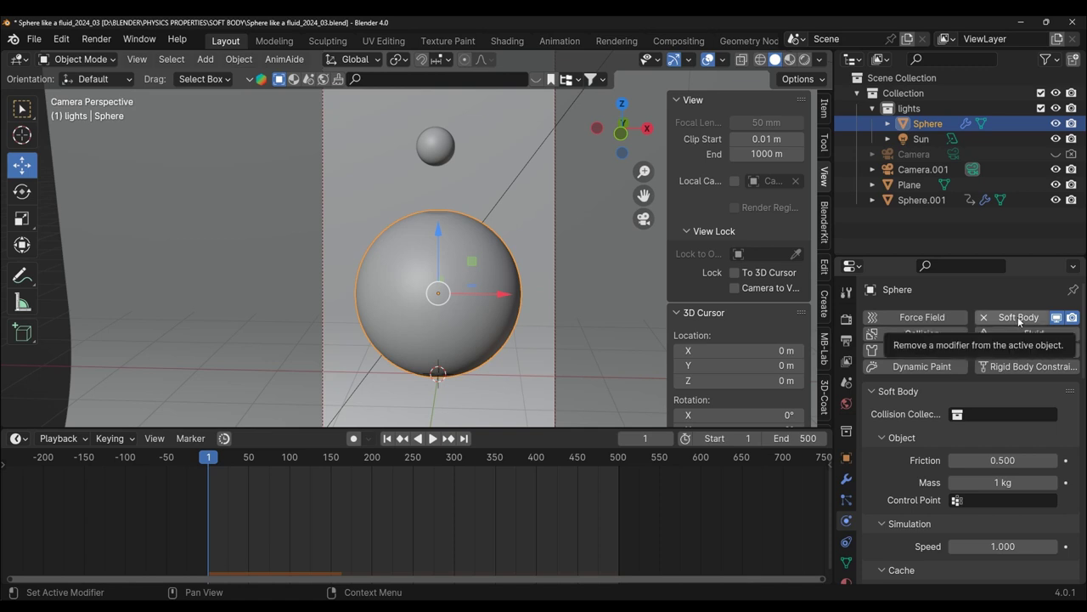
- Select the small ball Sphere.001 and run the simulation until frame 174, then pause
left_click(435, 146)
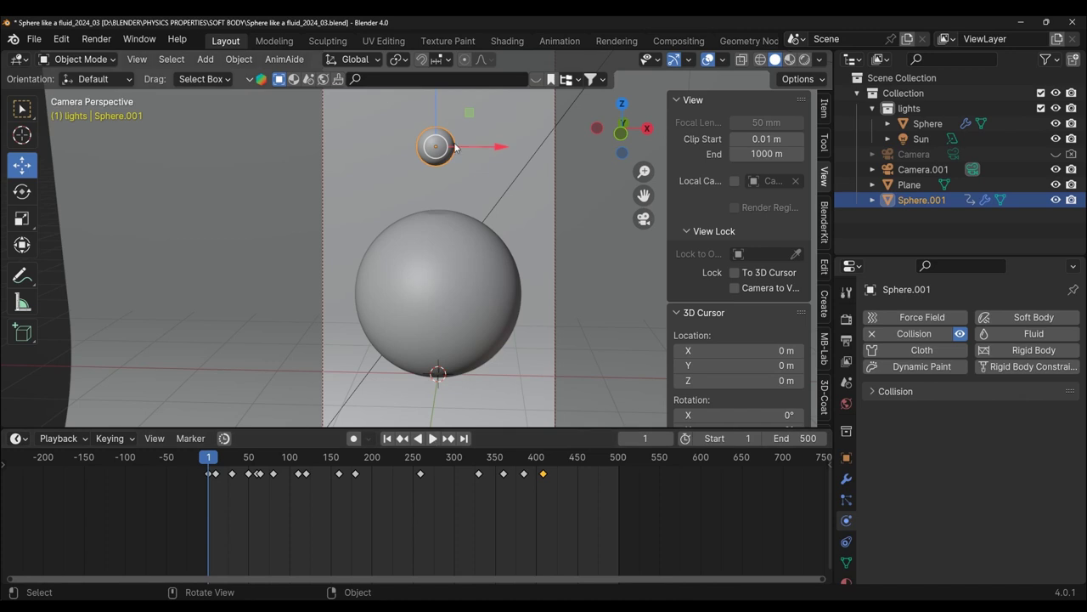
key("space")
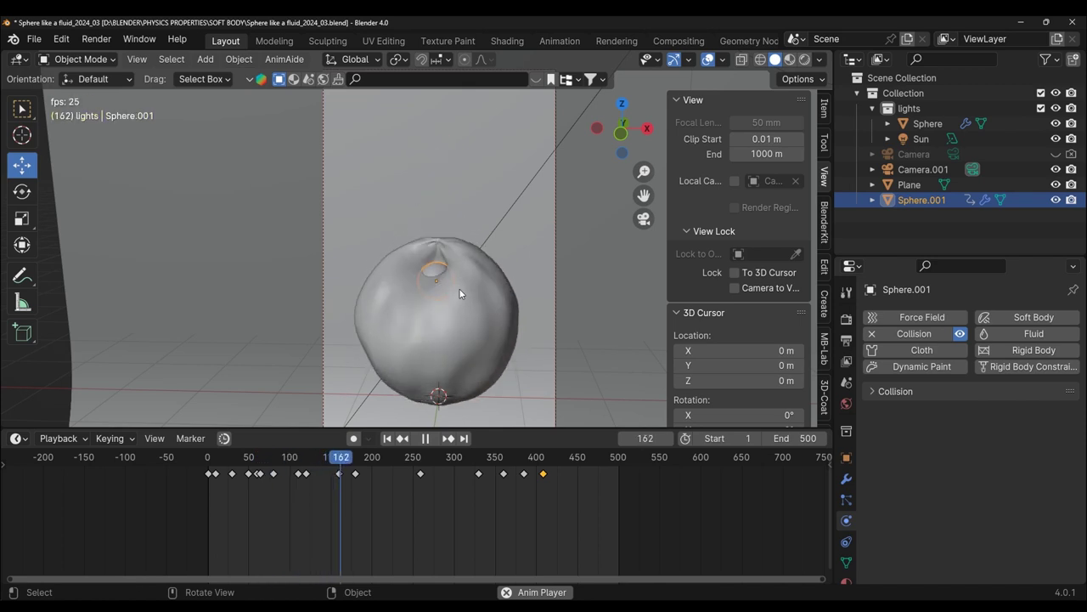
left_click(424, 440)
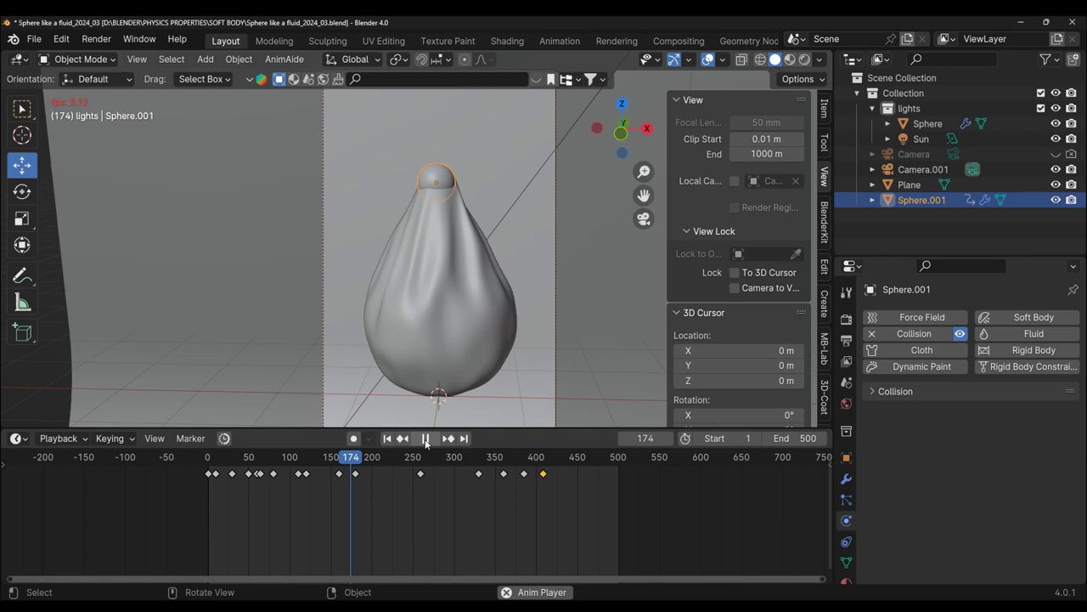
- Switch to rendered shading at frame 1 and select the big white sphere
left_click(426, 439)
key("KP_0")
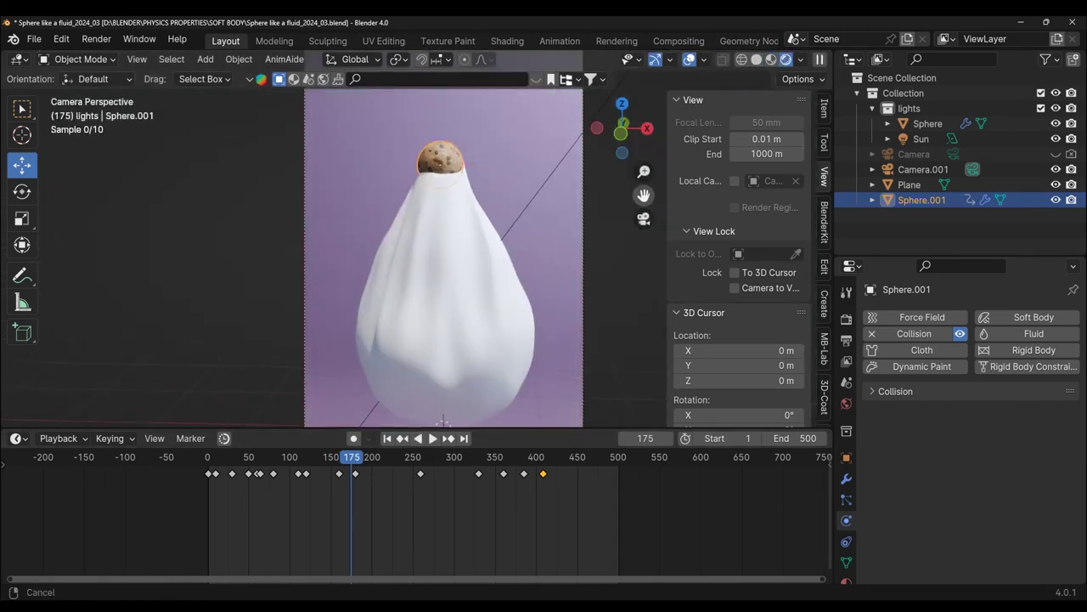
key("shift+Left")
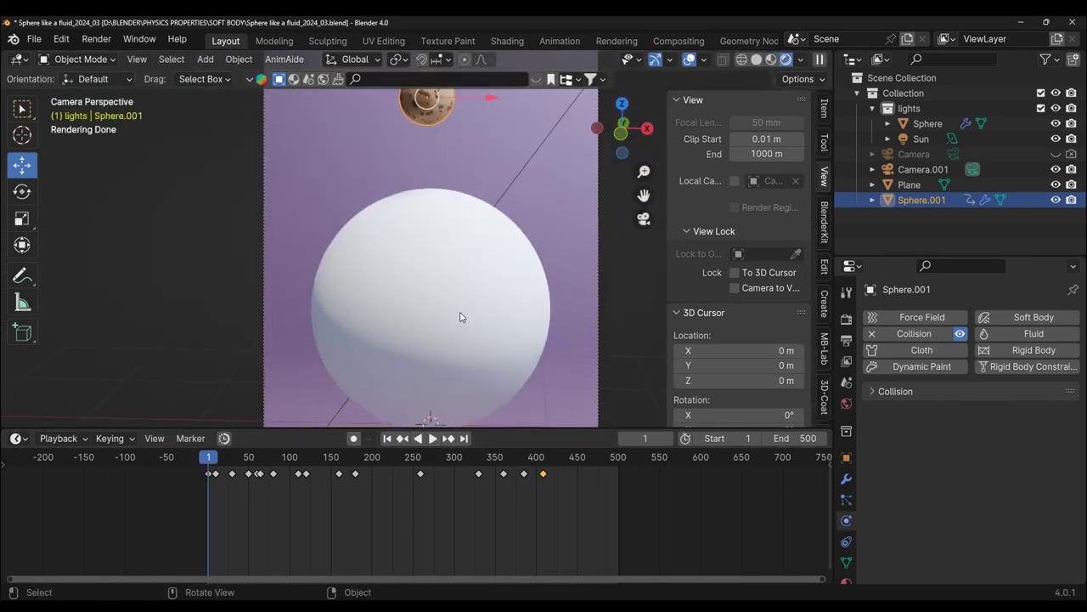
left_click(461, 317)
- Hide viewport overlays, play the rendered preview, then return to frame 1
scroll(552, 255, "down", 2)
scroll(577, 250, "down", 2)
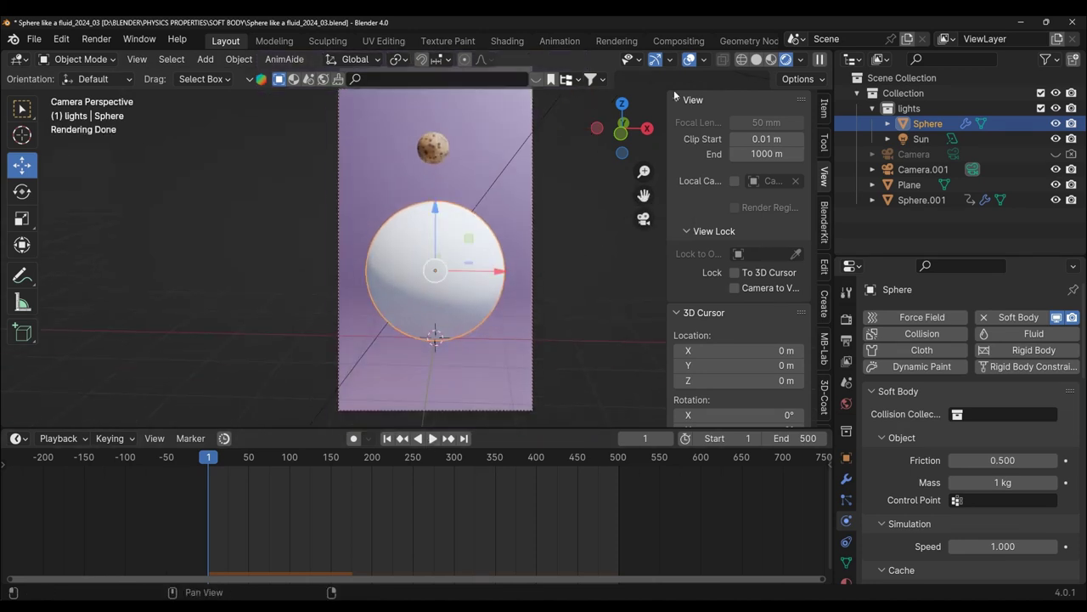
key("shift+alt+z")
left_click_drag(644, 194, 640, 197)
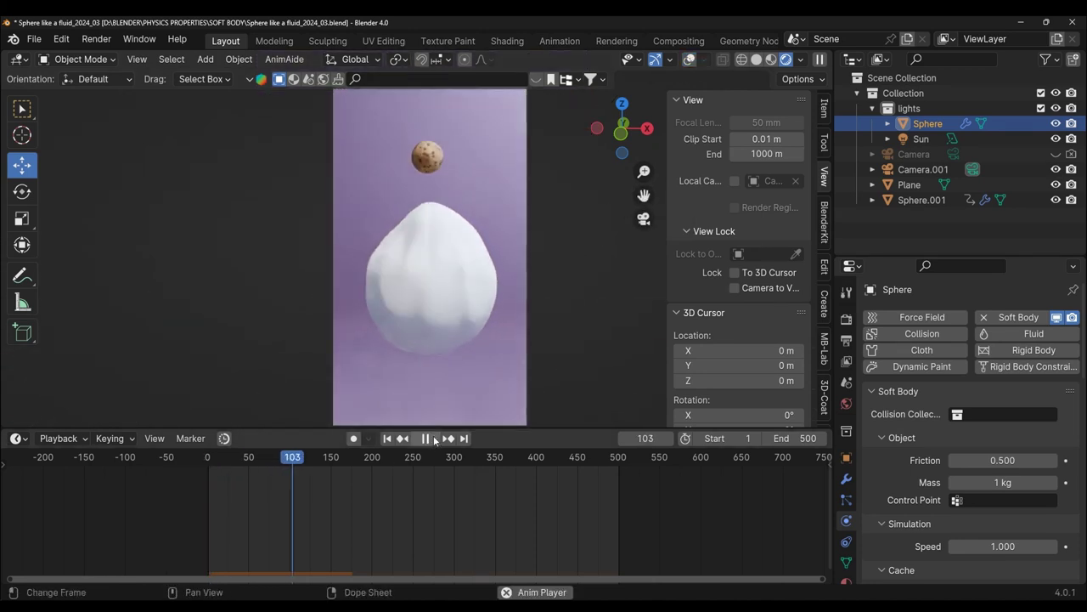
left_click(427, 438)
key("shift+Left")
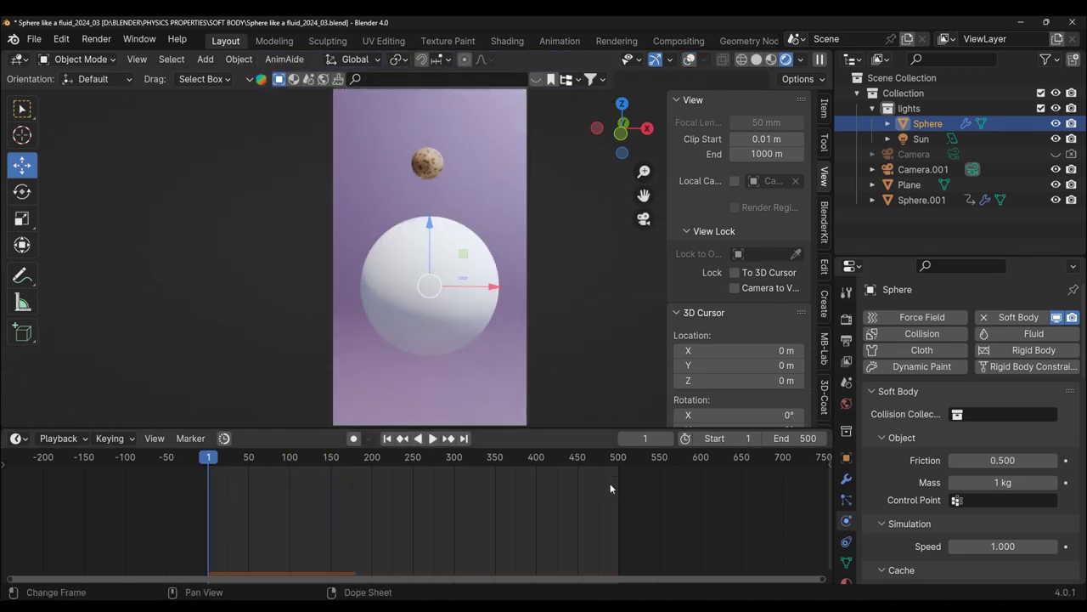